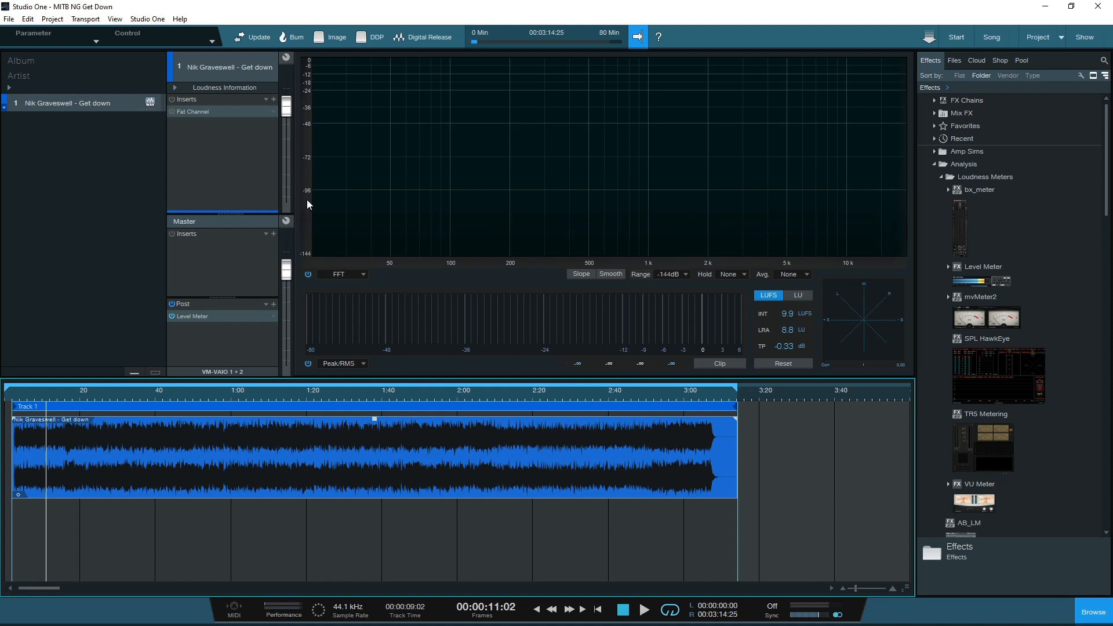
Step: Enable the Fat Channel insert on the Get down track and open its plug-in window
click(172, 112)
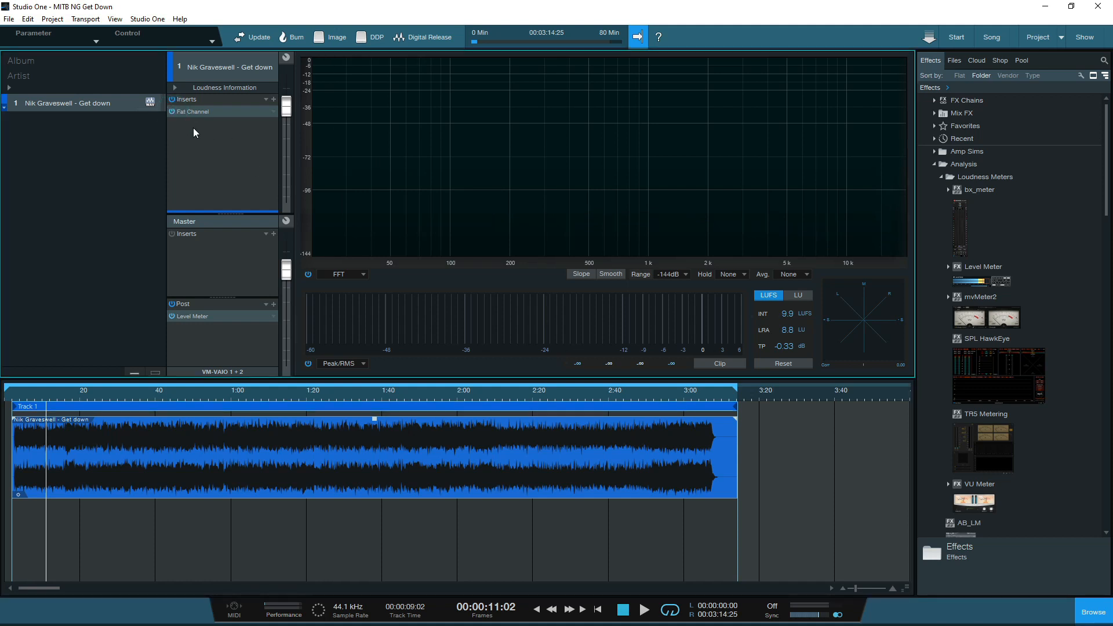
double_click(211, 110)
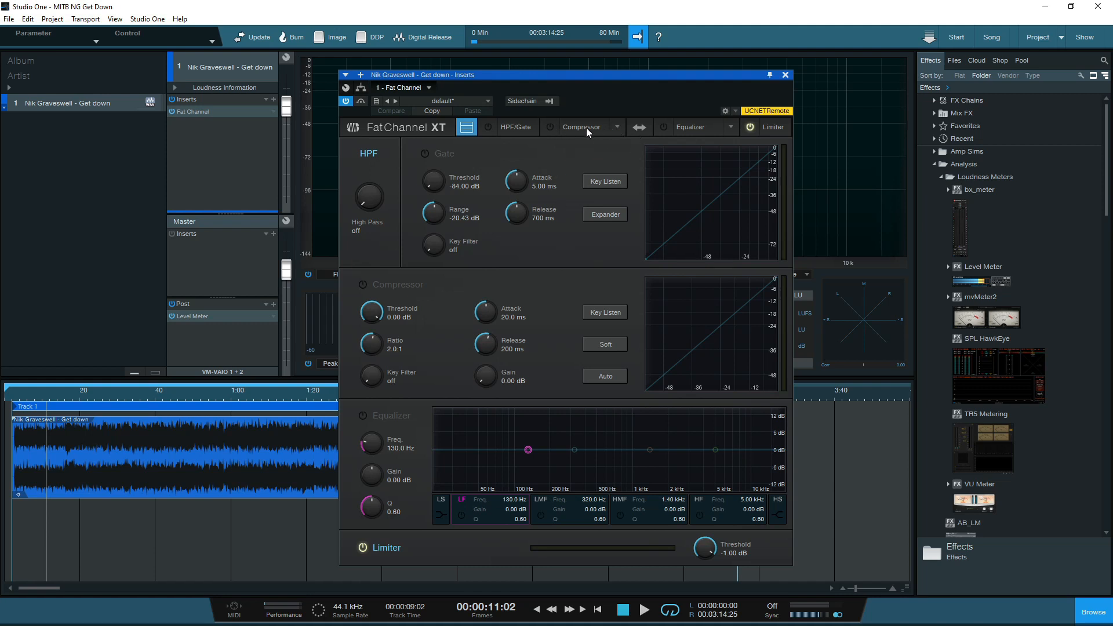
click(624, 130)
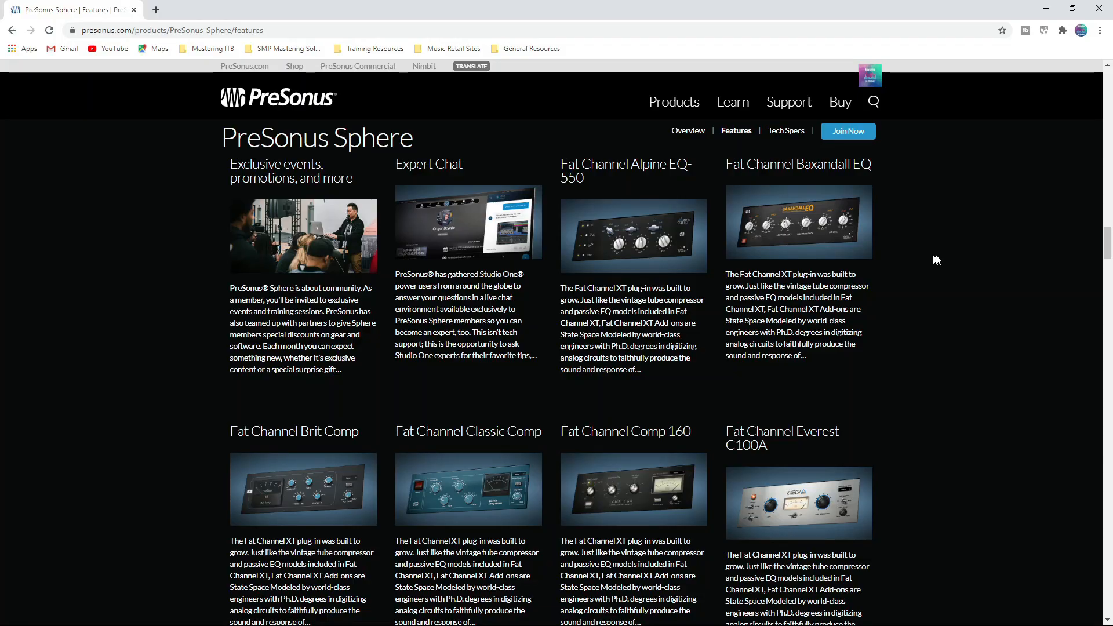
Step: Switch to the web browser and review the Fat Channel add-ons on the PreSonus Sphere features page and the PreSonus plug-in shop listings
scroll(1007, 262, down, 4)
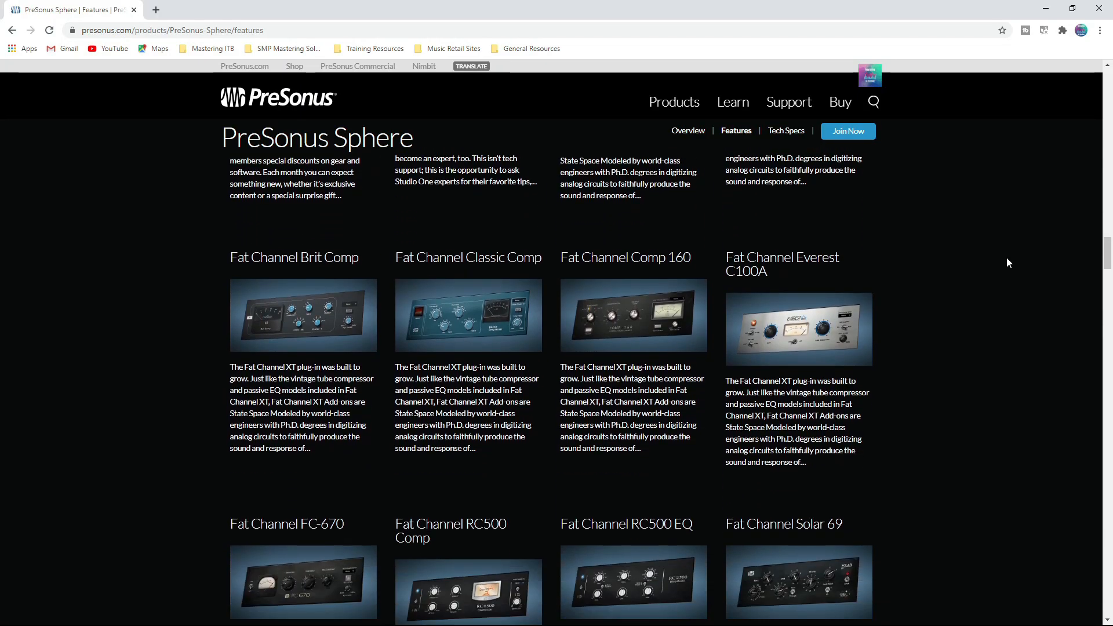
scroll(1006, 263, down, 5)
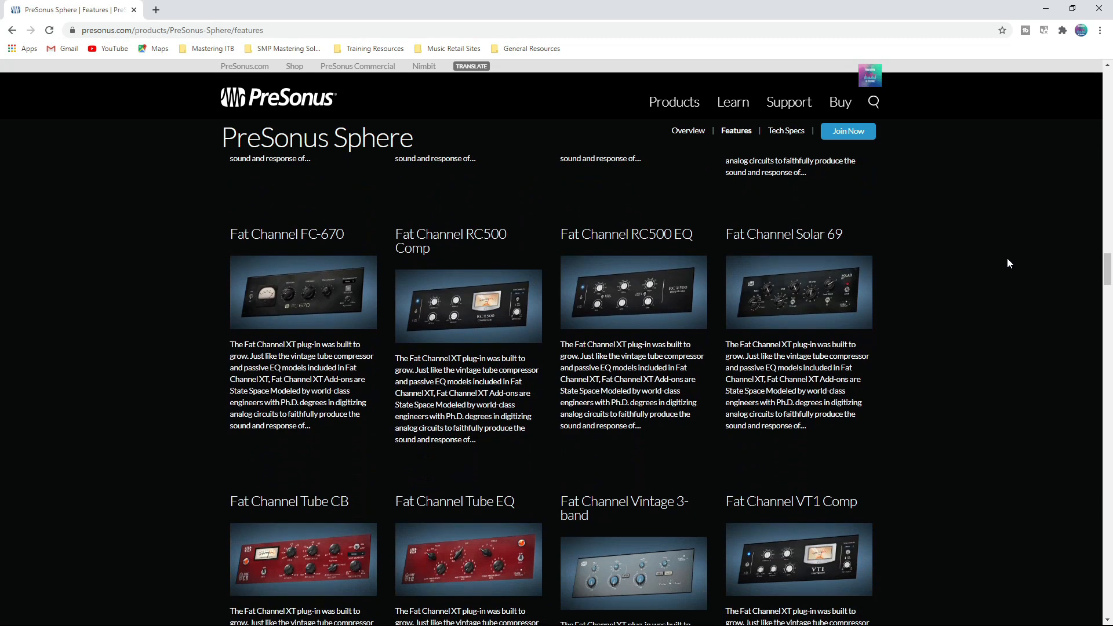
scroll(1007, 259, down, 3)
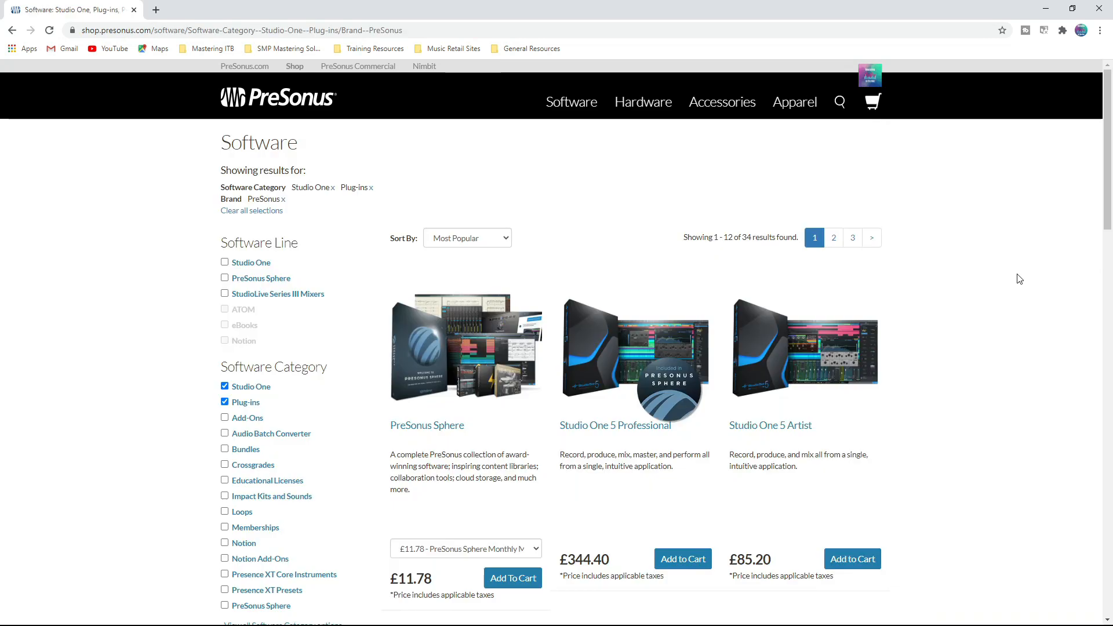
scroll(1014, 280, down, 15)
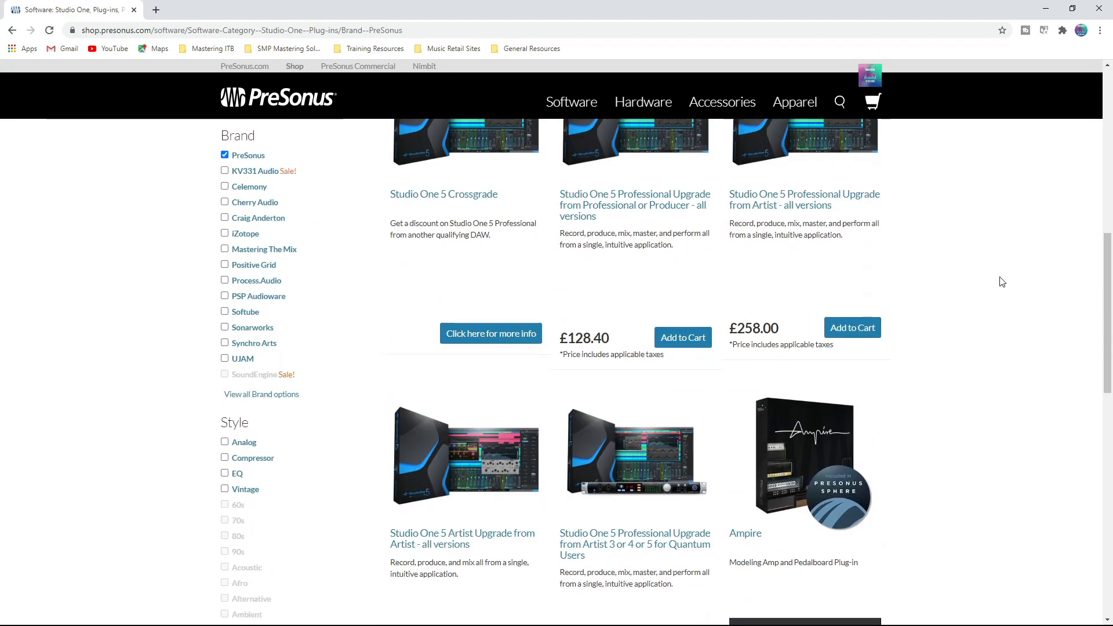
scroll(1002, 282, down, 5)
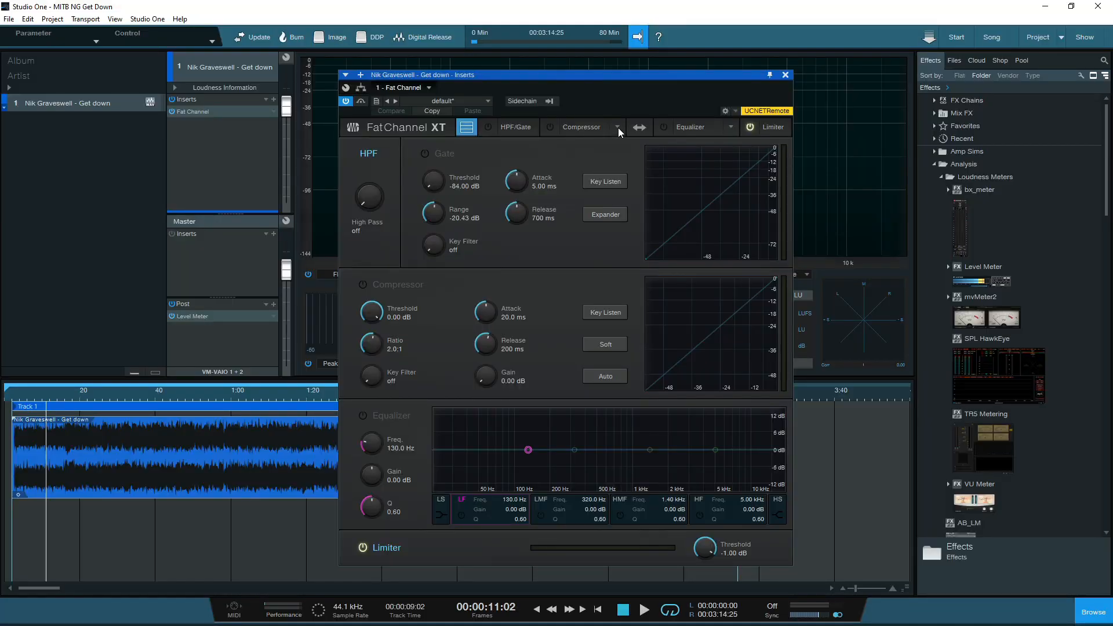
Step: Return to Studio One and look through the compressor models available in Fat Channel XT
click(617, 127)
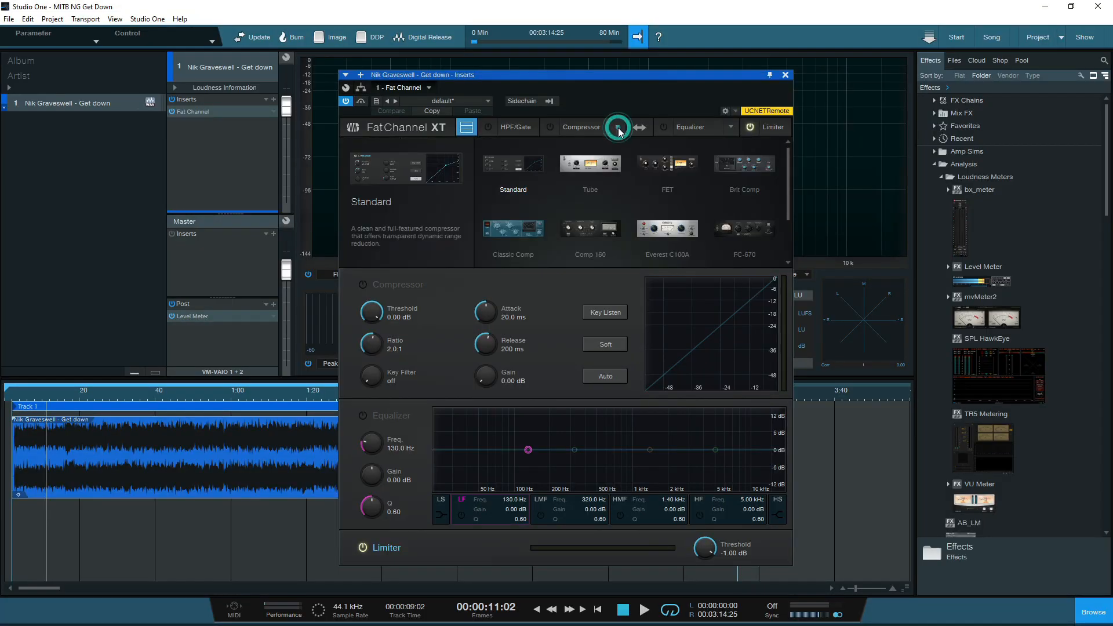
scroll(582, 203, down, 2)
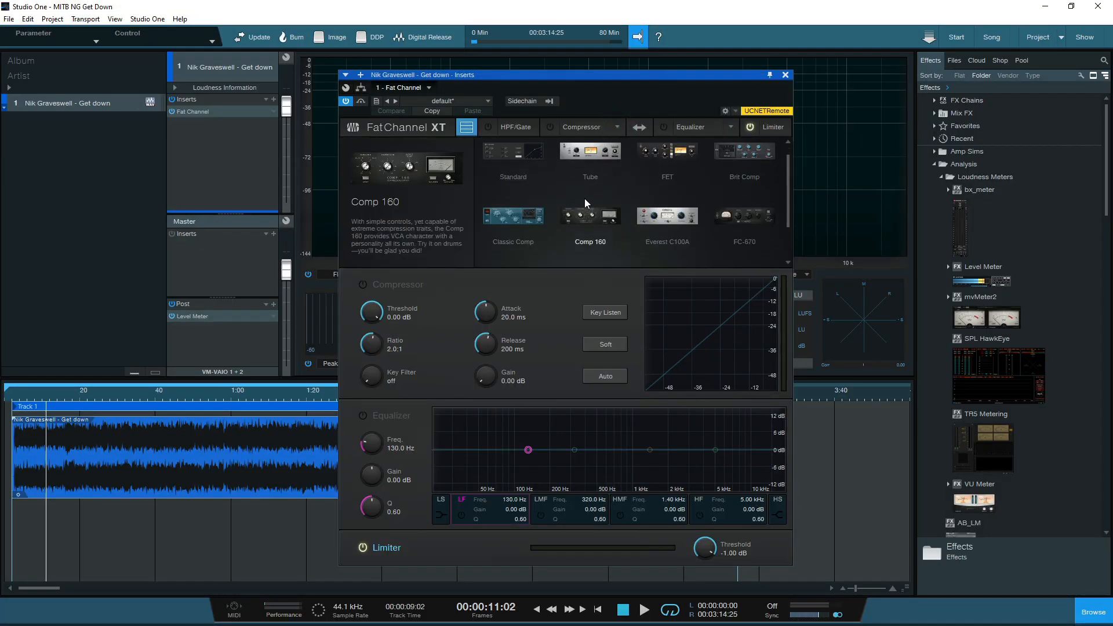
scroll(627, 200, down, 1)
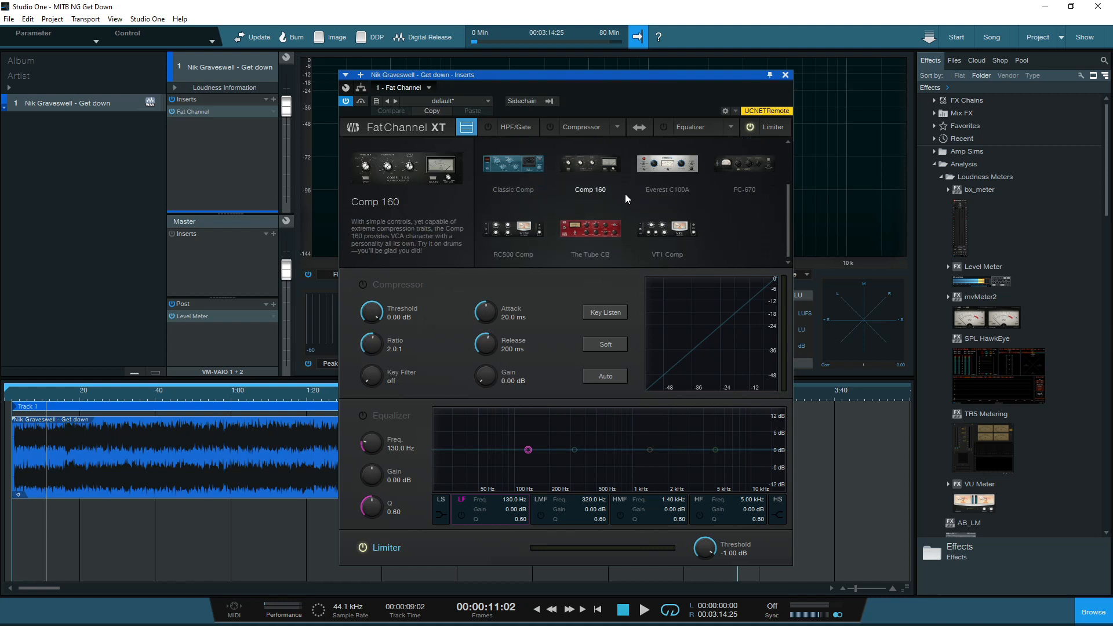
scroll(625, 193, up, 2)
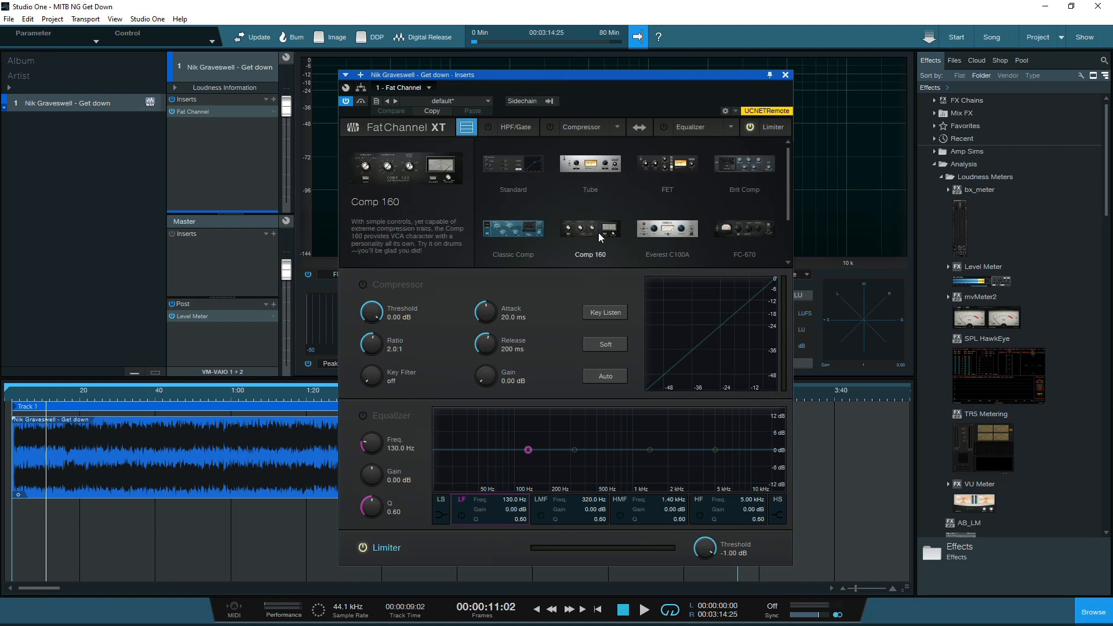
Step: Look through the equalizer models available in Fat Channel XT
click(730, 127)
click(732, 127)
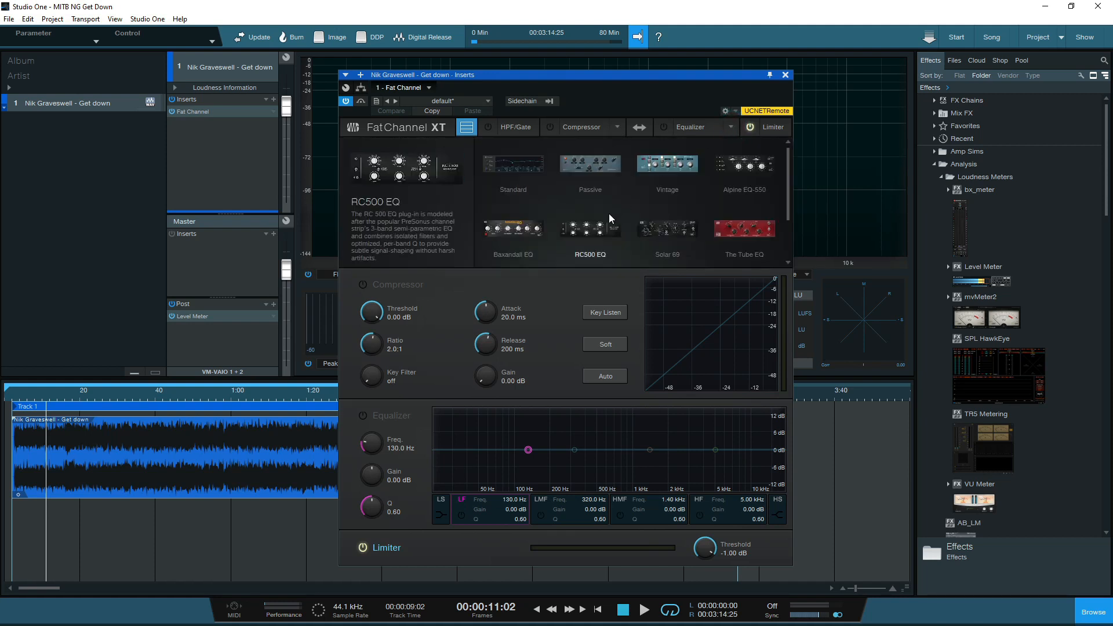
scroll(659, 217, down, 1)
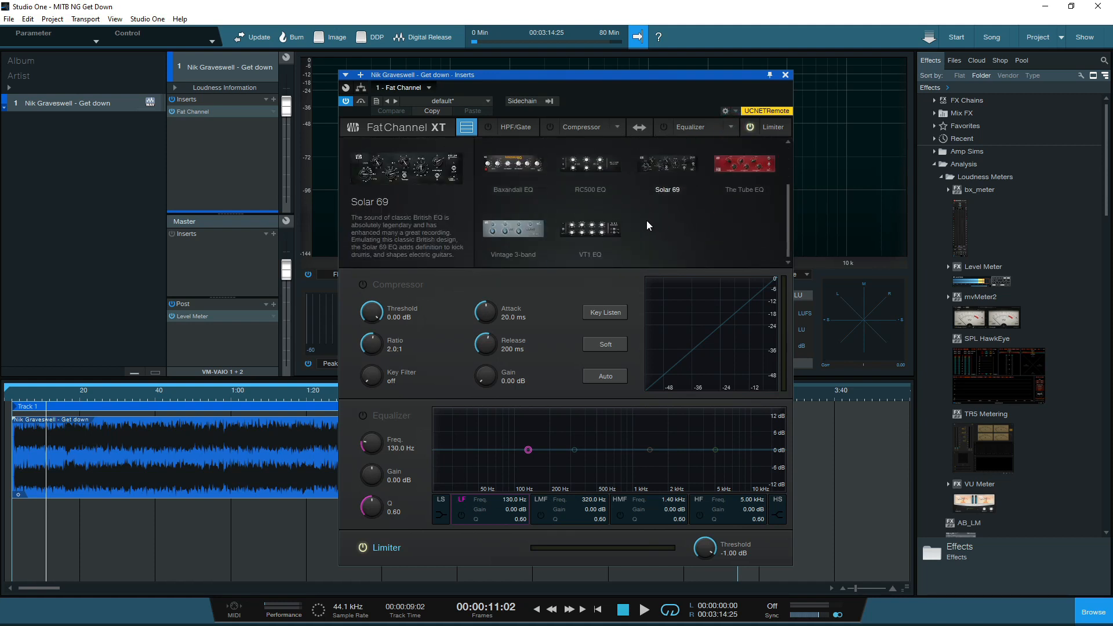
scroll(645, 221, up, 1)
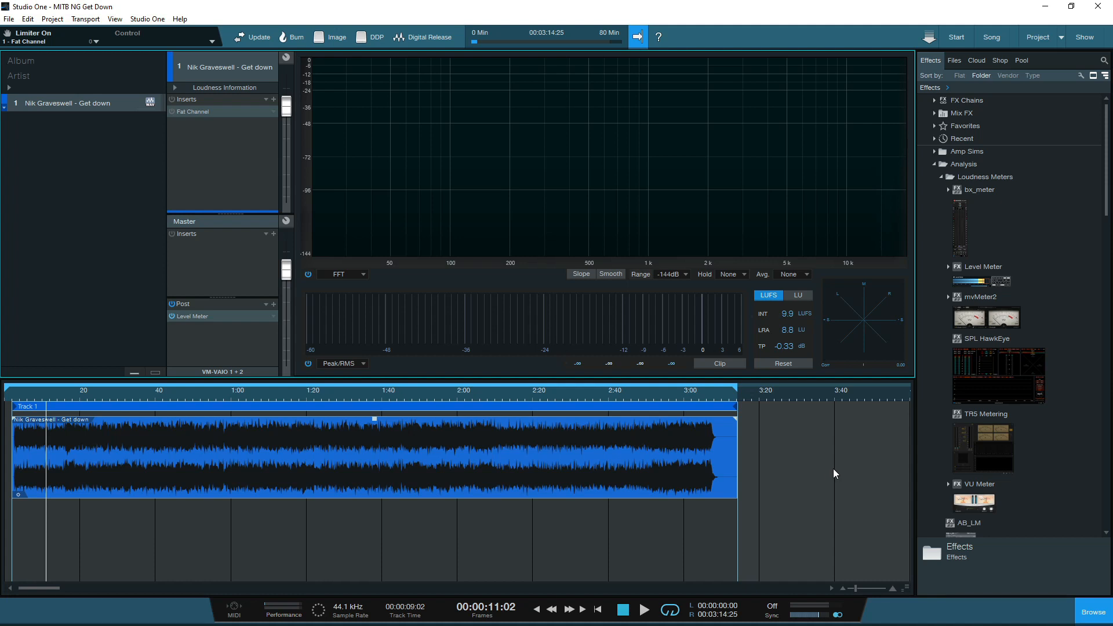
Step: Play the track without Fat Channel and open the master's post-fader Level Meter to check its loudness and true peak
key(space)
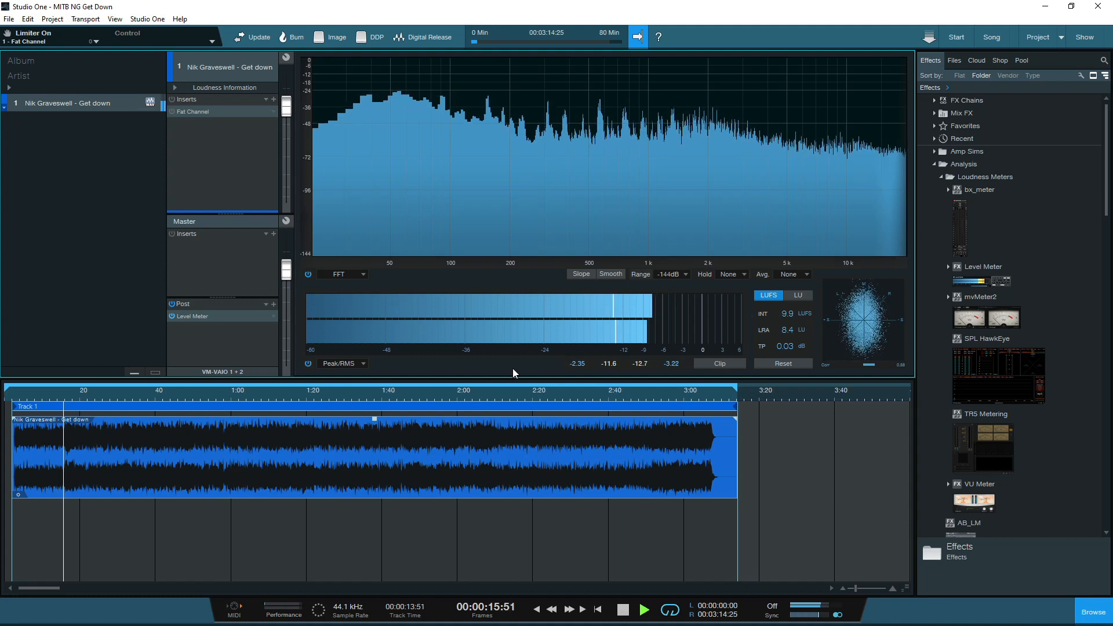
double_click(246, 317)
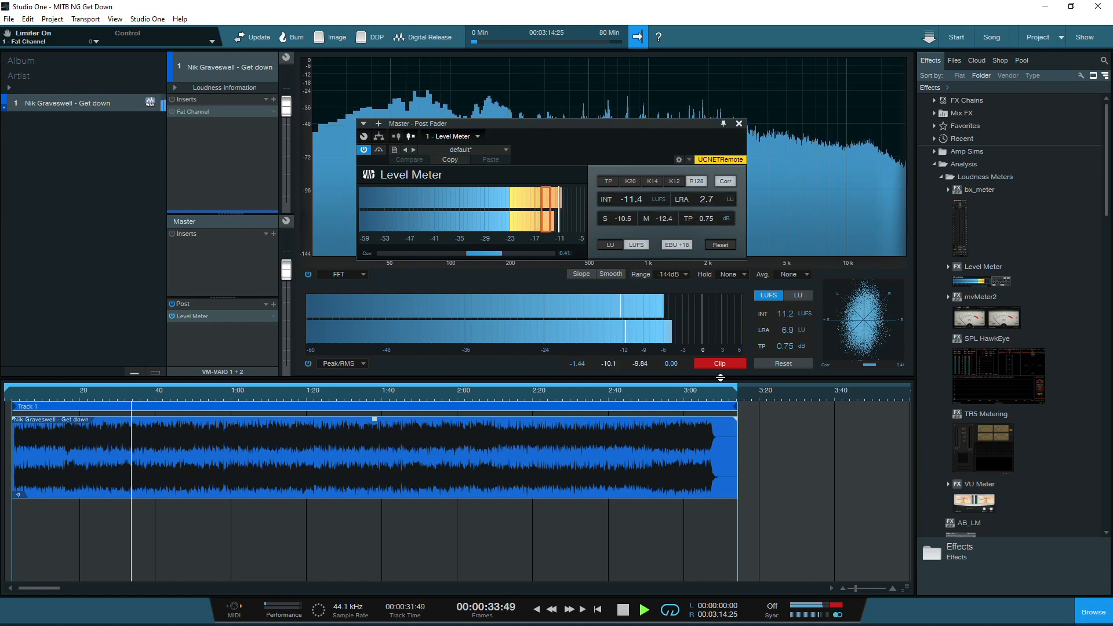
key(space)
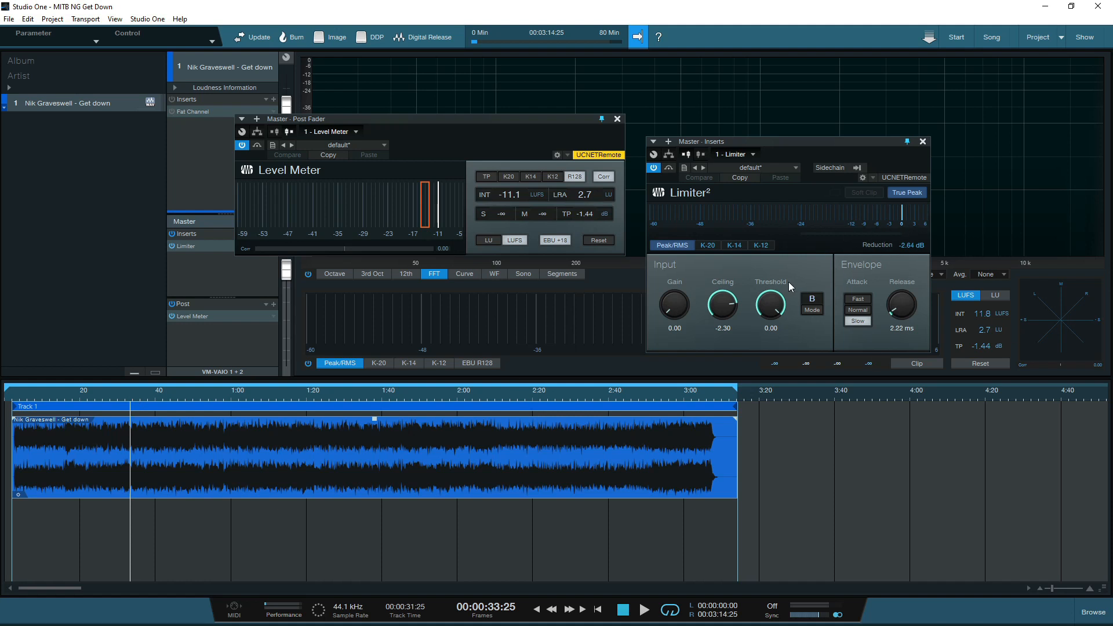
Step: Play the track through the master Limiter and check the gain reduction and Level Meter readings
key(space)
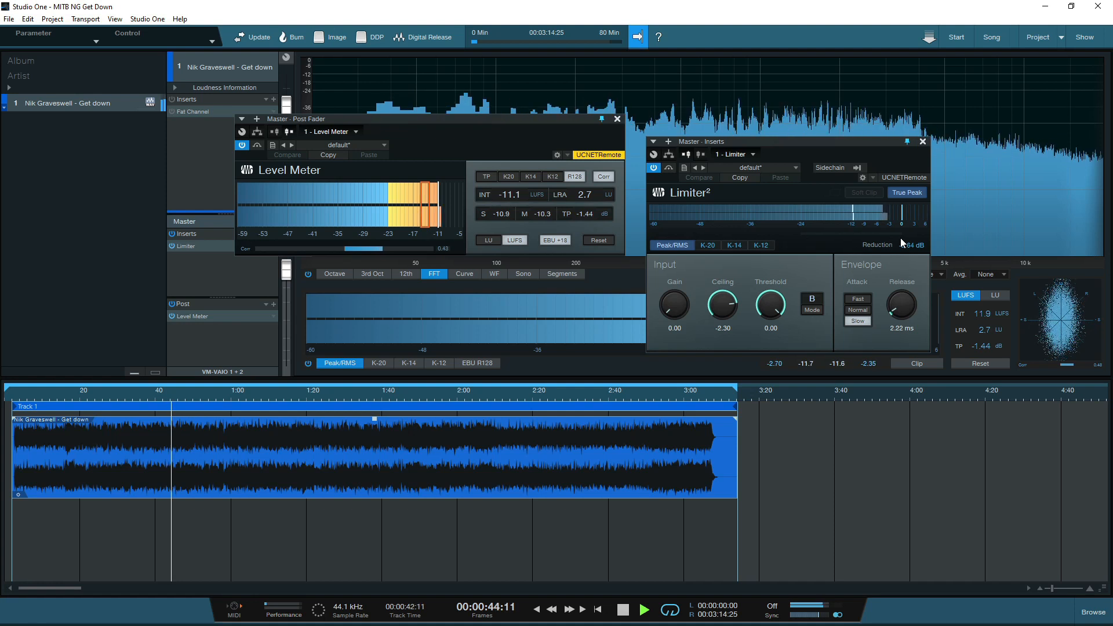
key(space)
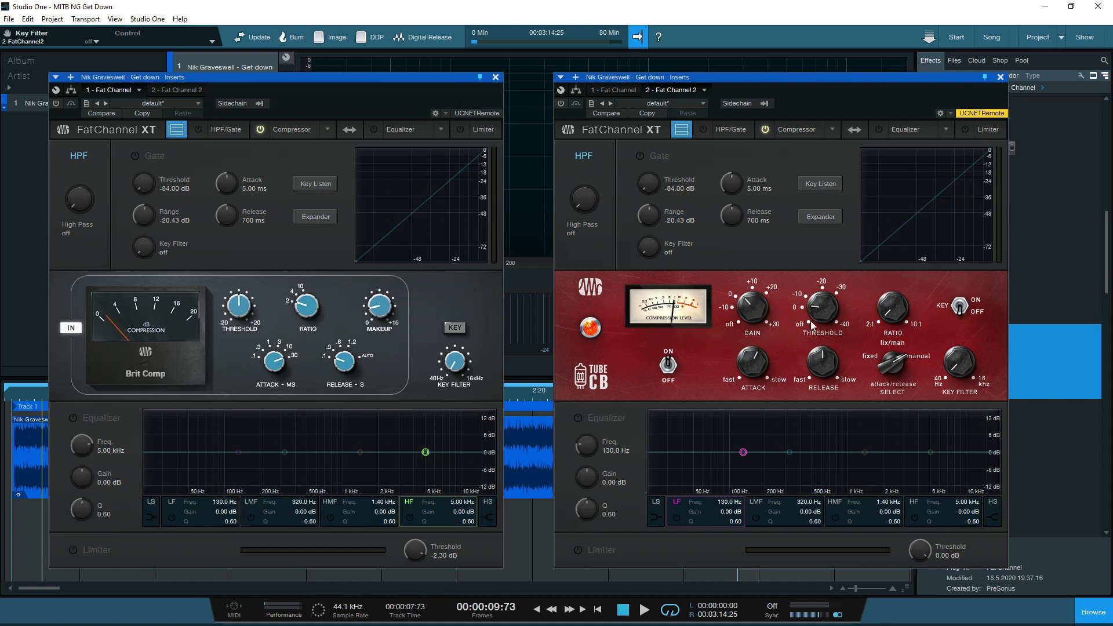
drag(834, 322, 829, 318)
mouse_move(751, 367)
mouse_down()
mouse_move(761, 348)
mouse_move(757, 370)
mouse_up()
Step: Play the track while switching the Brit Comp Fat Channel on and off to compare the sound, leaving it bypassed
key(space)
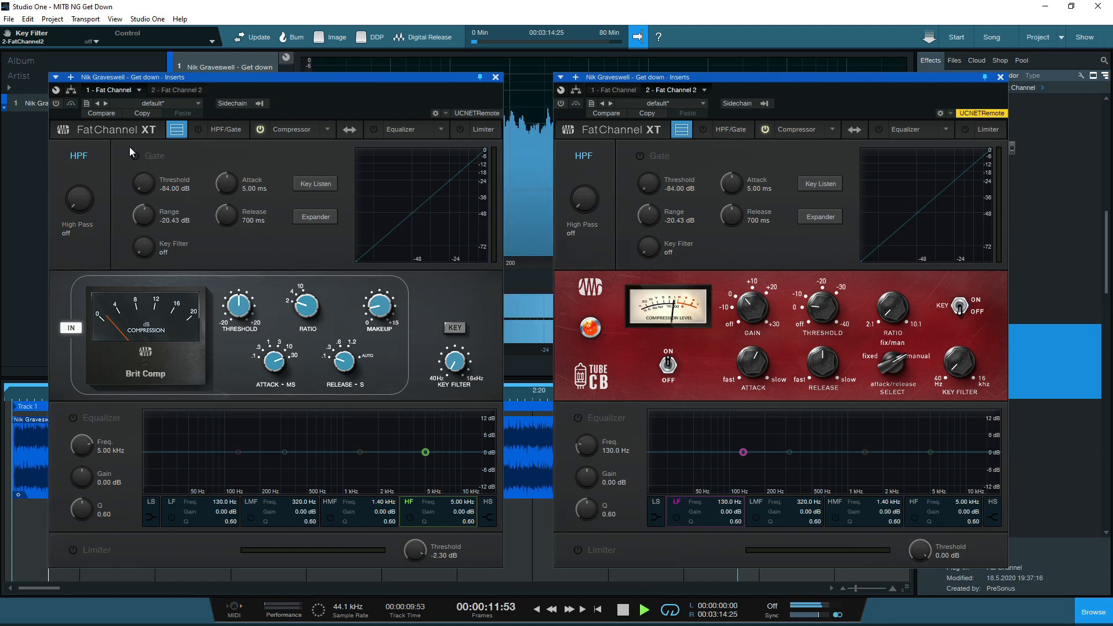
click(57, 103)
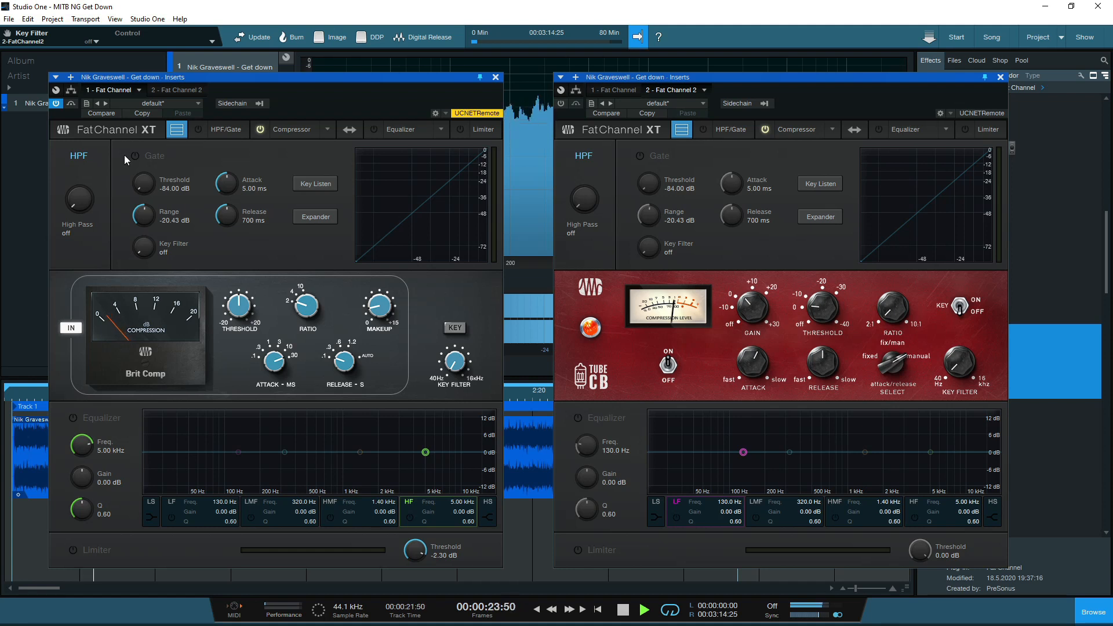
click(56, 106)
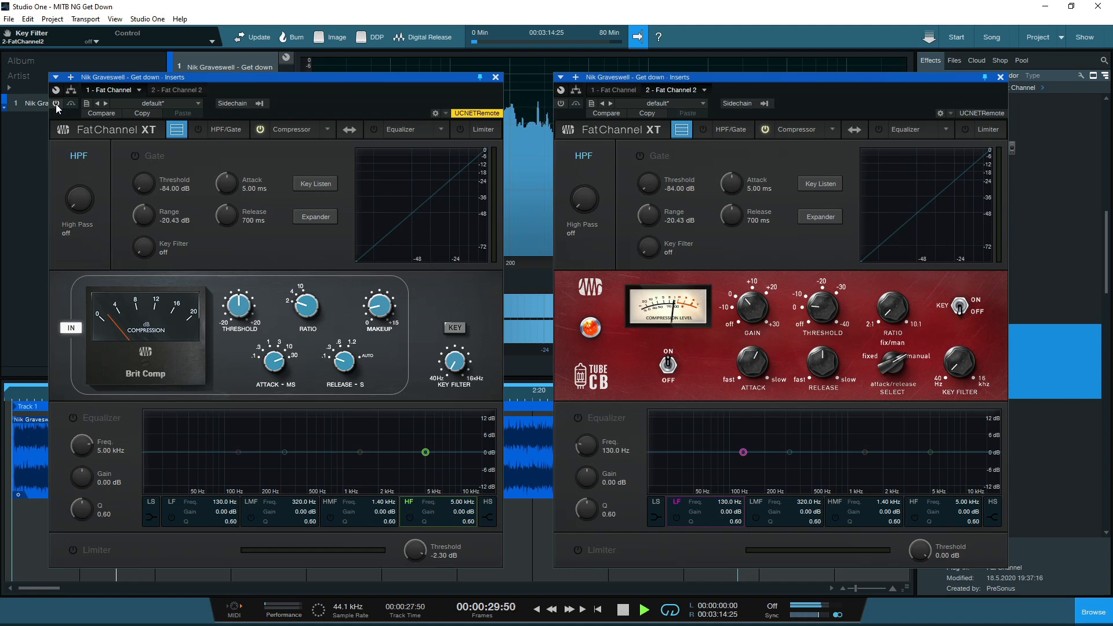
click(56, 104)
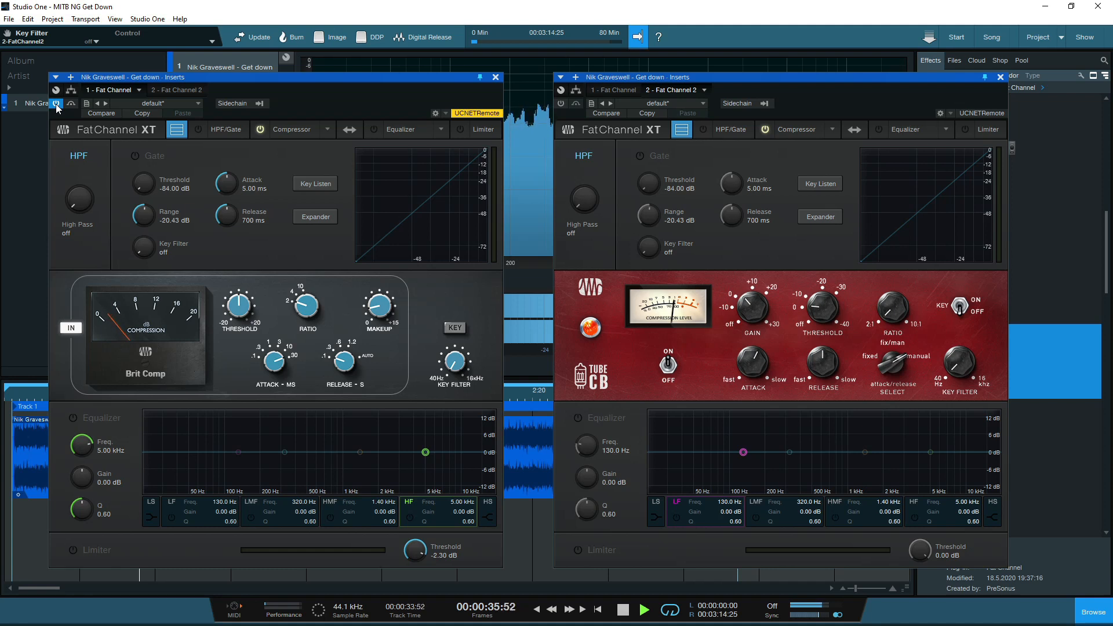
click(56, 104)
key(space)
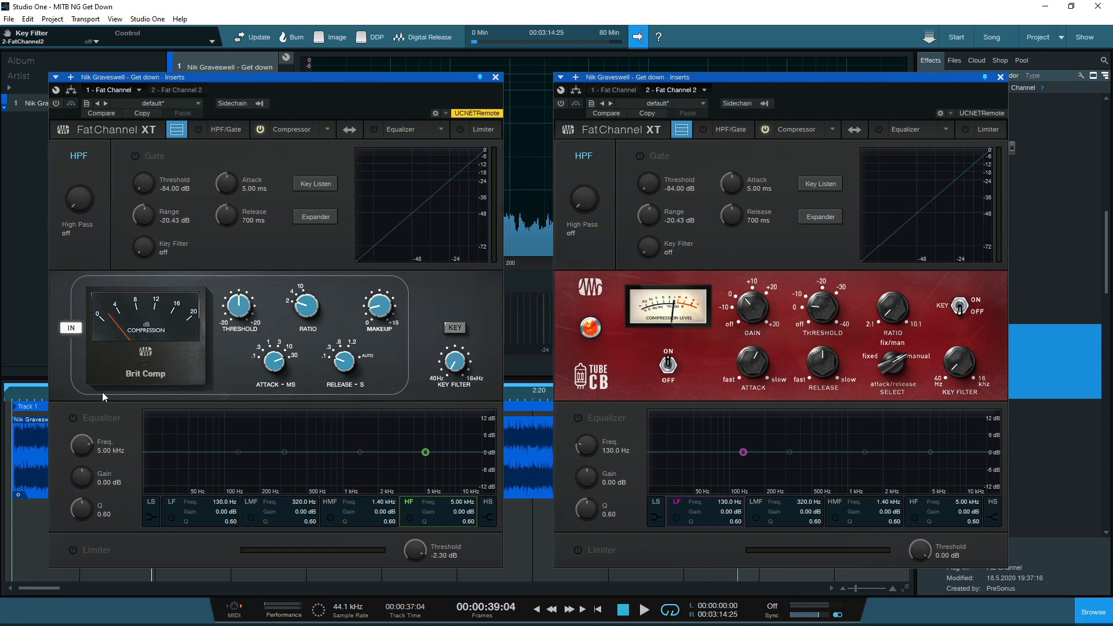
Step: Play the track while switching the Tube CB Fat Channel on and off to compare the sound, leaving it bypassed
key(space)
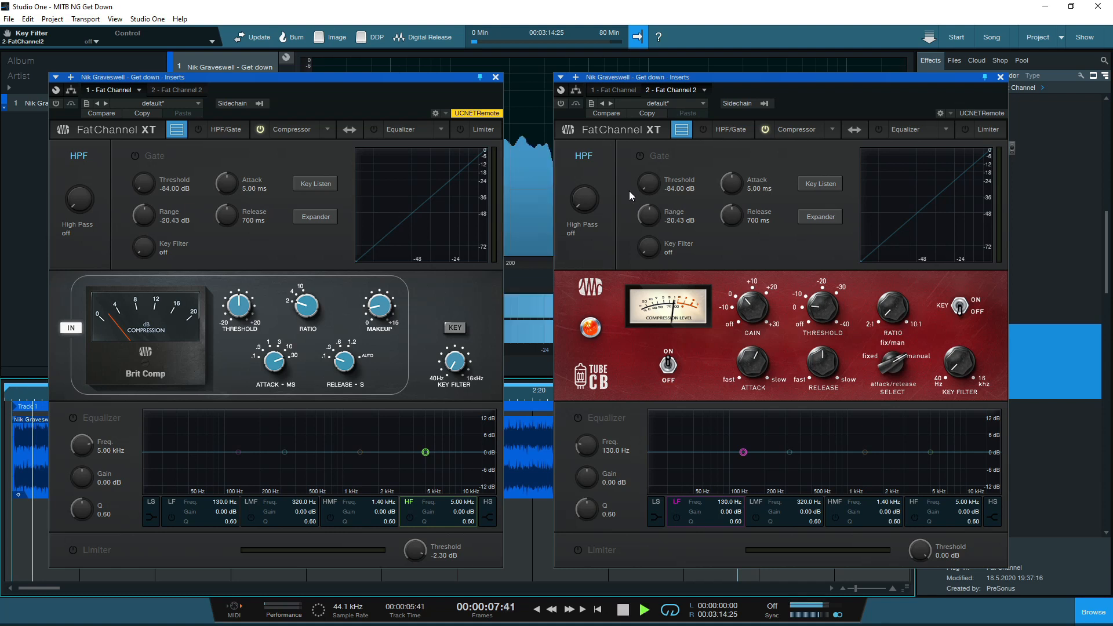
click(561, 103)
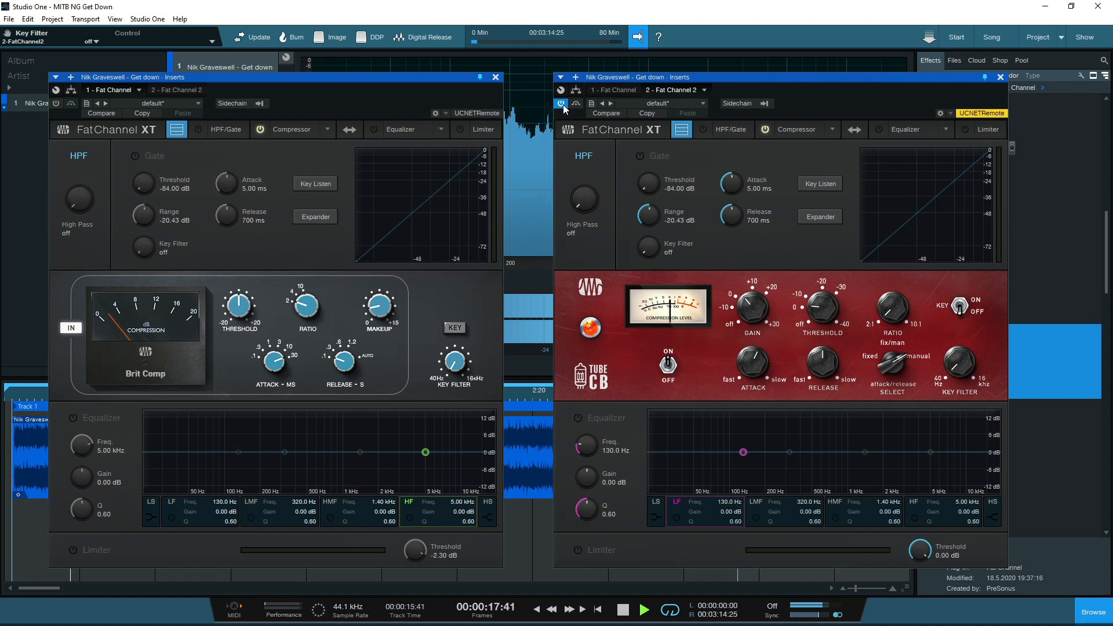
click(561, 103)
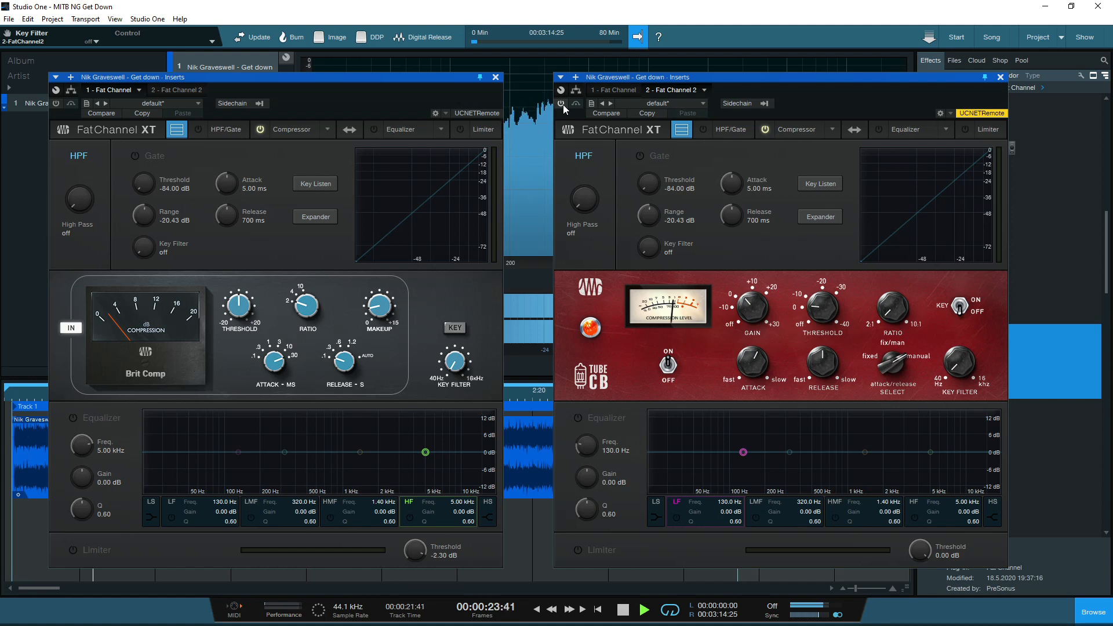
click(561, 103)
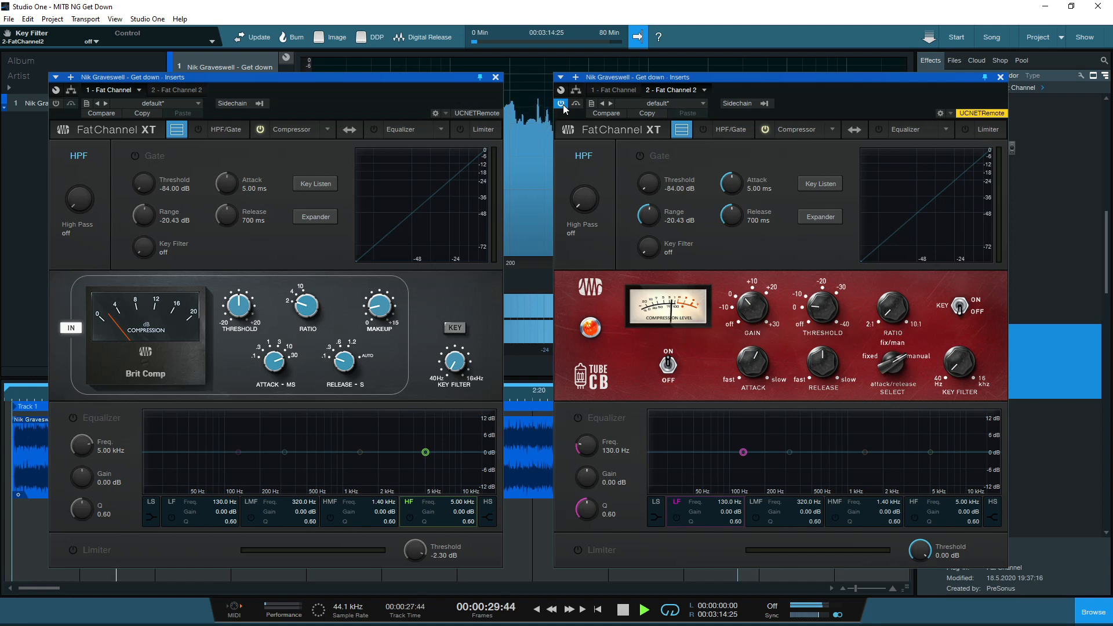
click(561, 103)
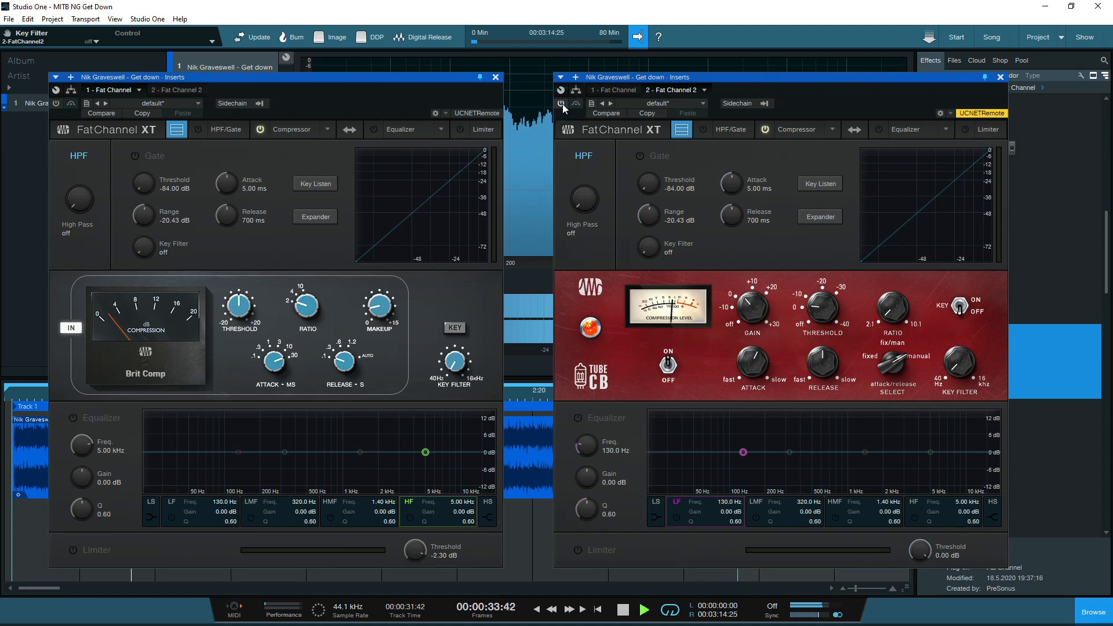
key(space)
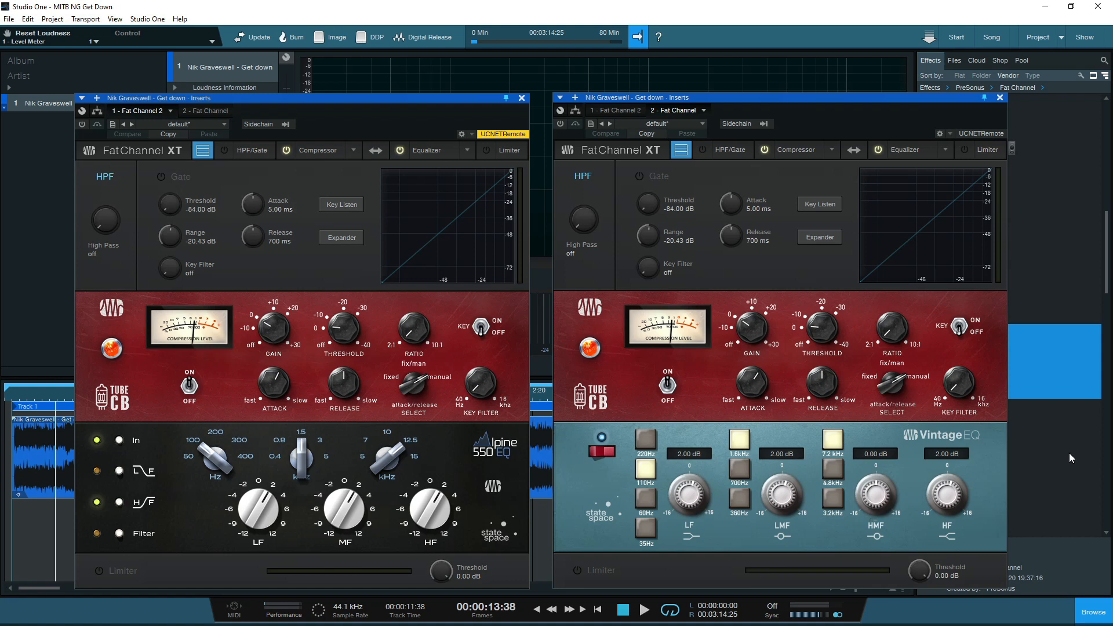
Step: Play the track while switching the Fat Channel with the Alpine EQ on and off to compare the sound, leaving it bypassed
key(space)
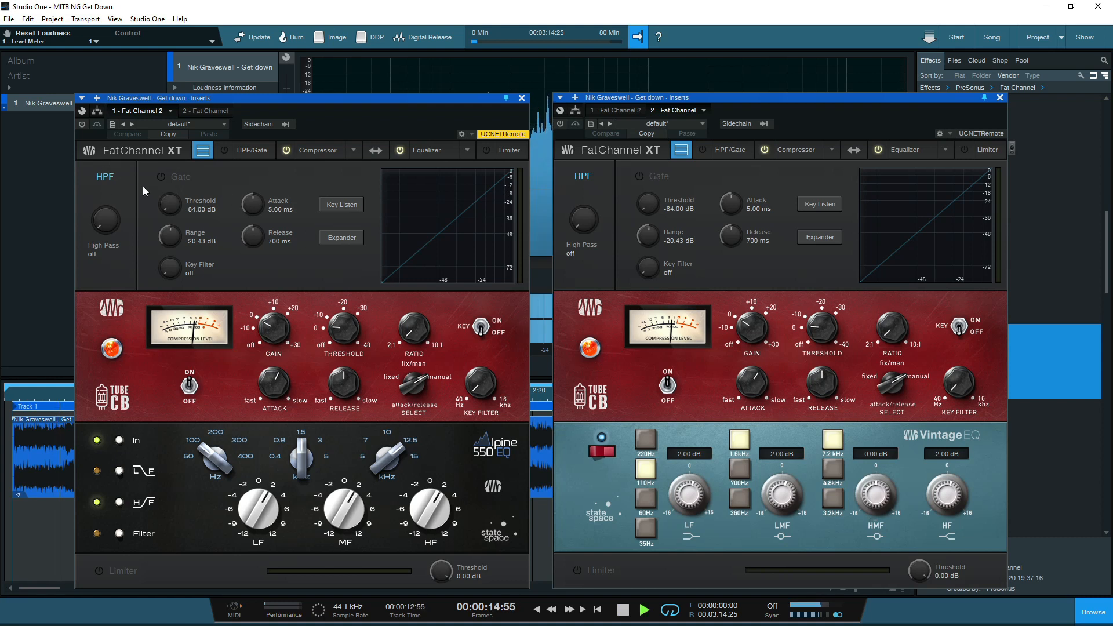
click(82, 125)
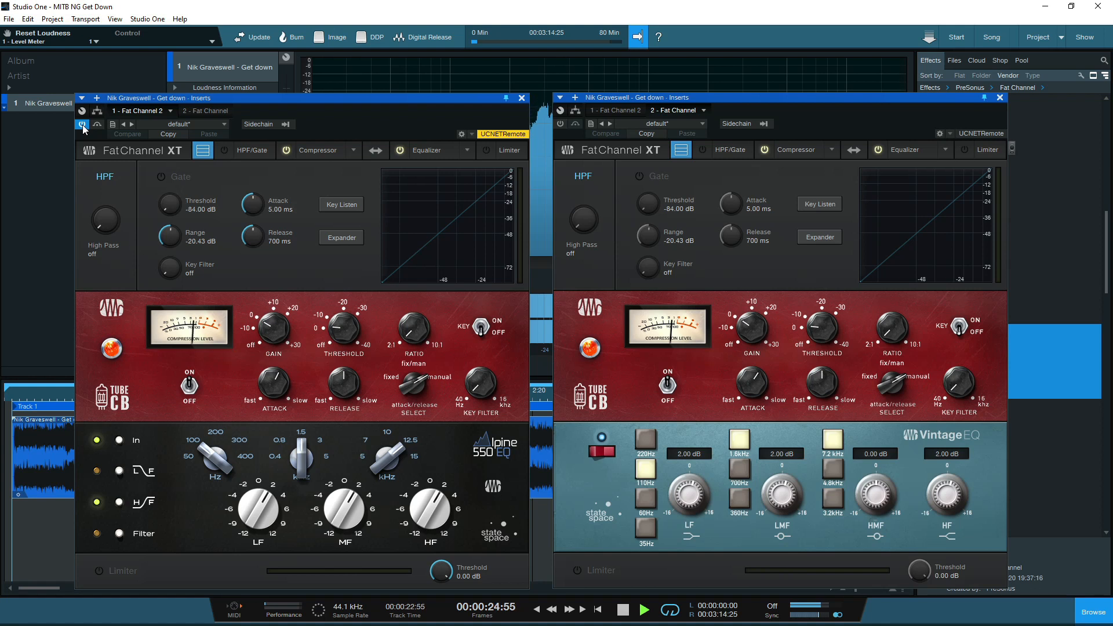
click(82, 125)
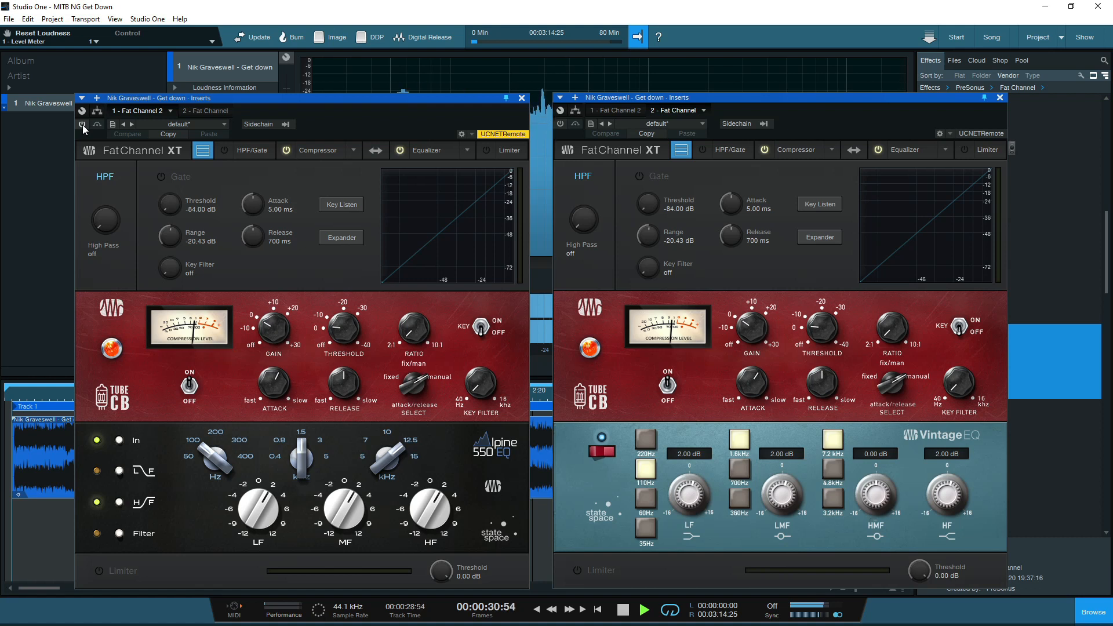
click(83, 125)
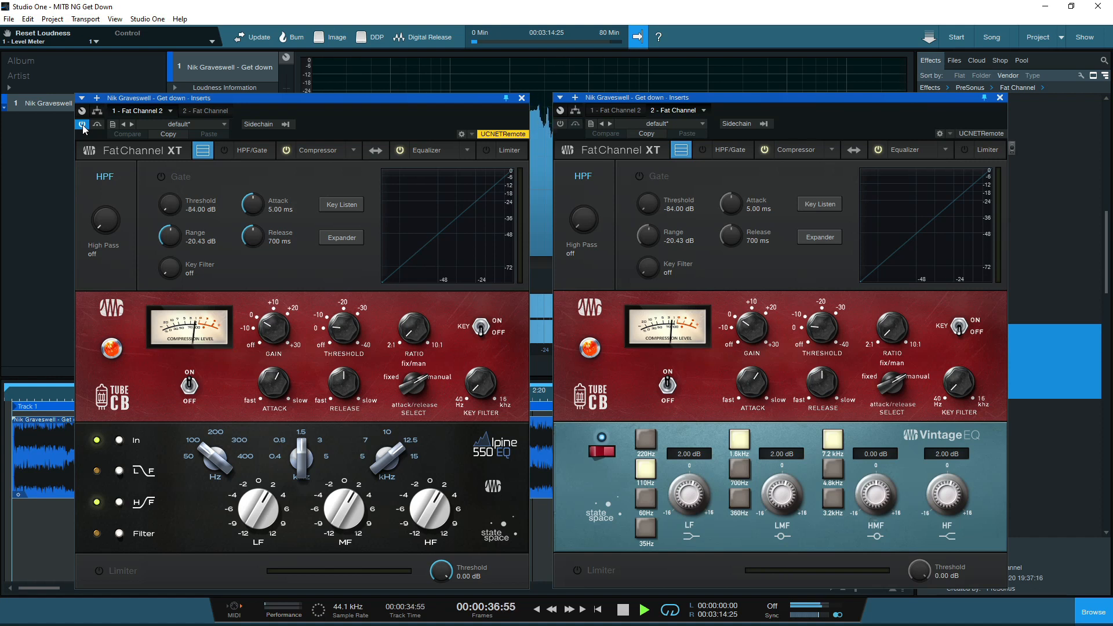
click(83, 125)
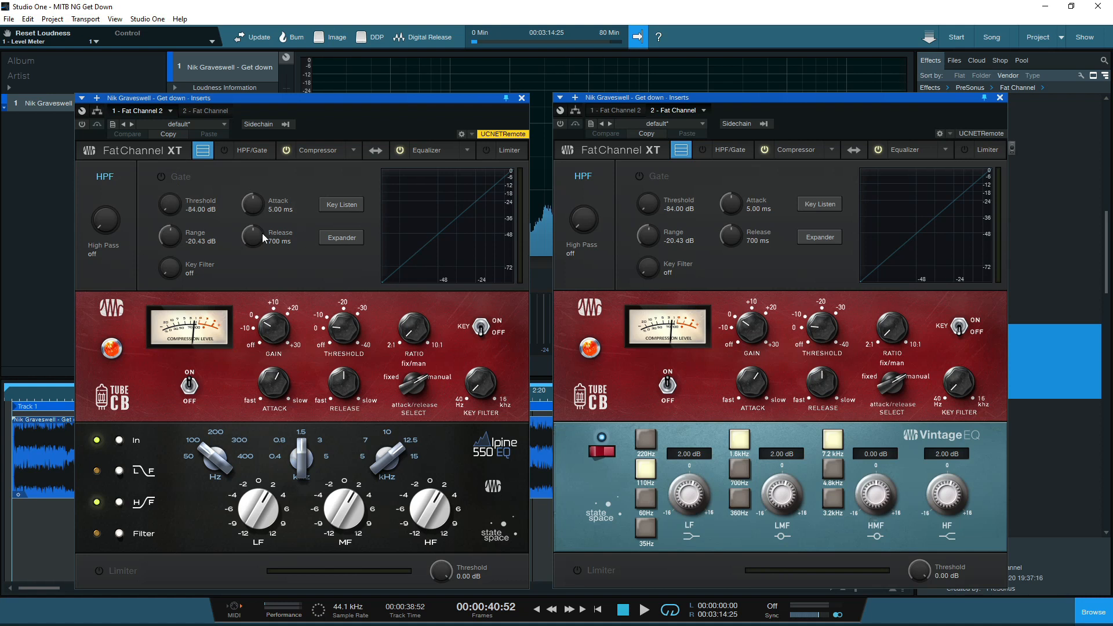
Step: Play the track while switching the Fat Channel with the Vintage EQ on and off to compare the sound, leaving it bypassed
key(space)
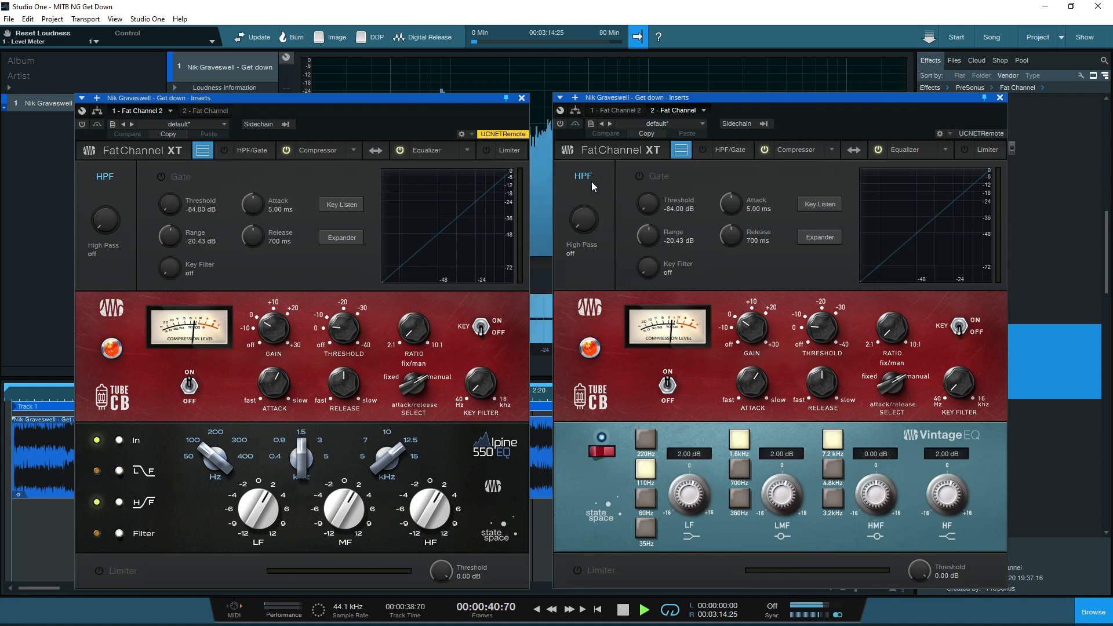
click(560, 124)
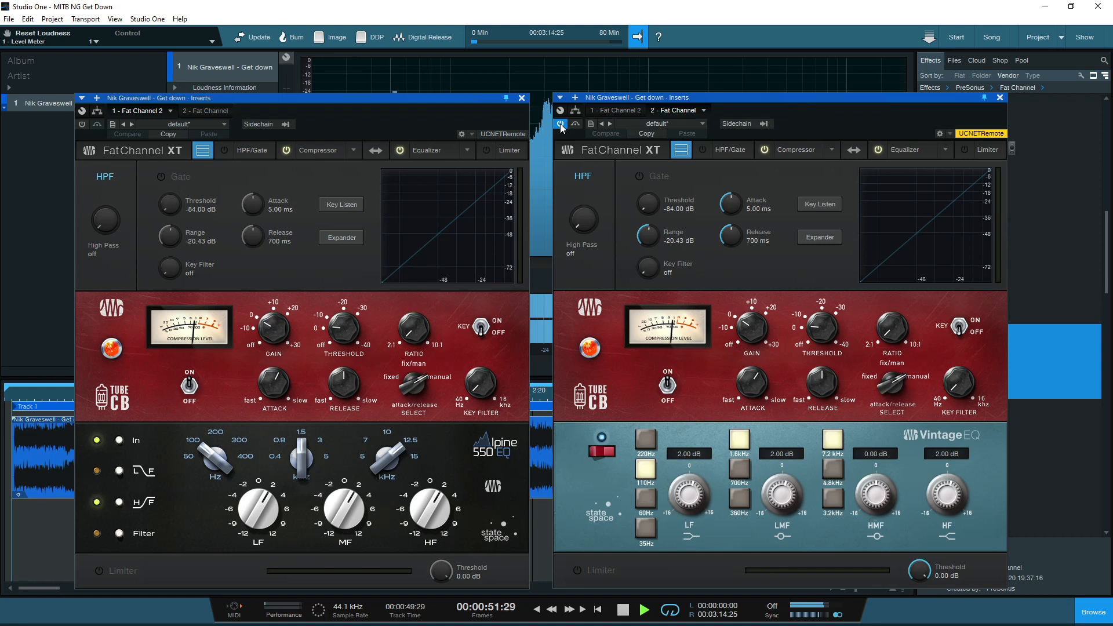
click(560, 124)
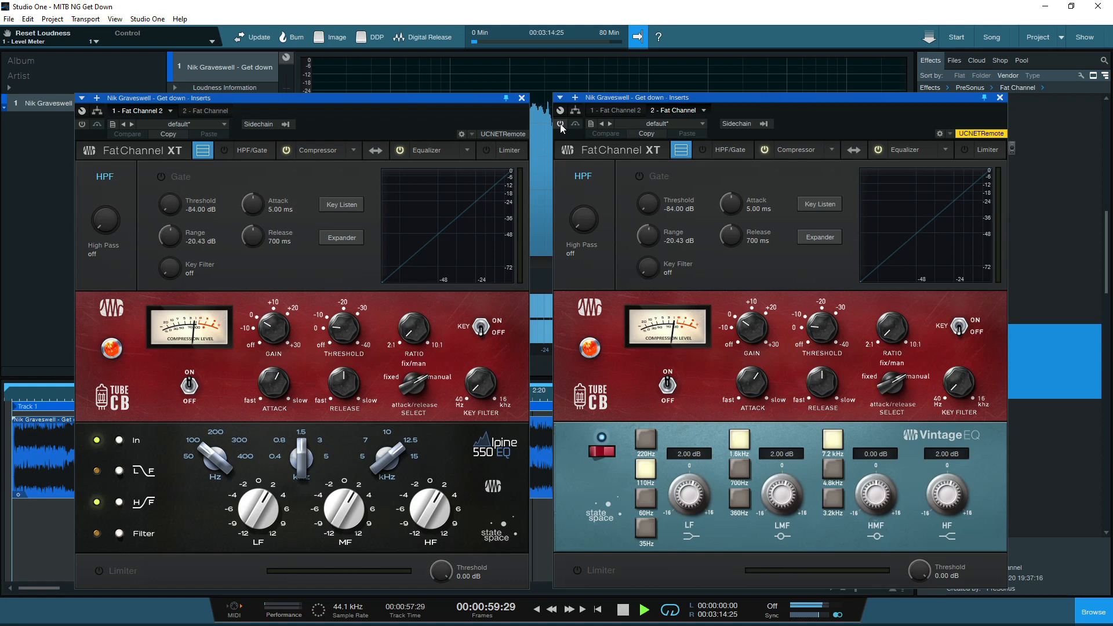
click(560, 124)
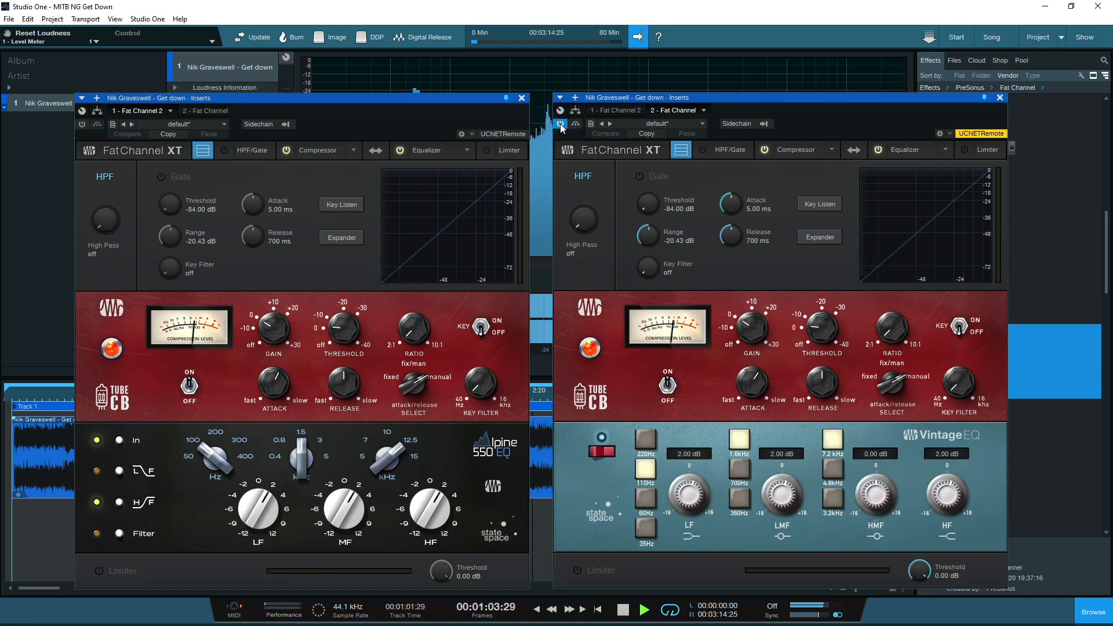
click(560, 124)
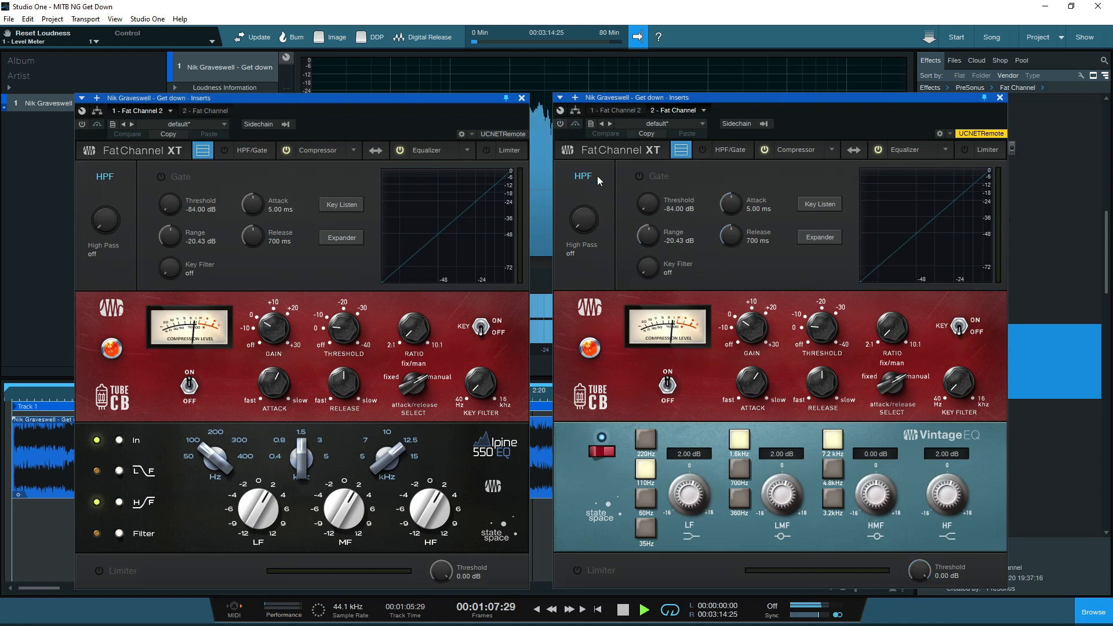
key(space)
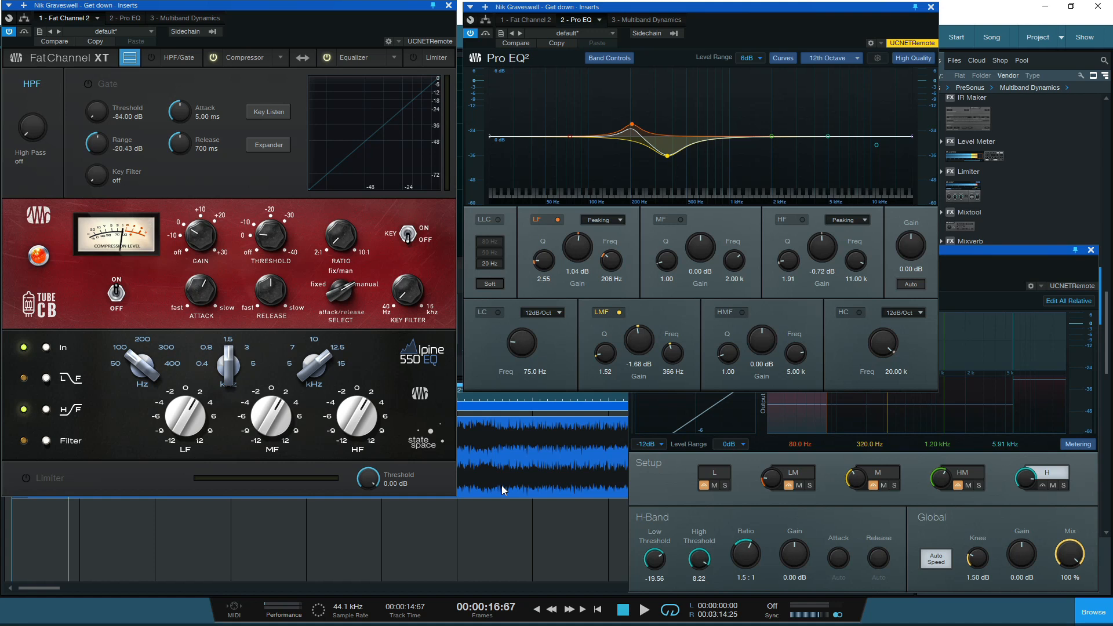
Step: Bring the Multiband Dynamics window forward, then close the Multiband Dynamics, Pro EQ and Fat Channel windows
click(1034, 254)
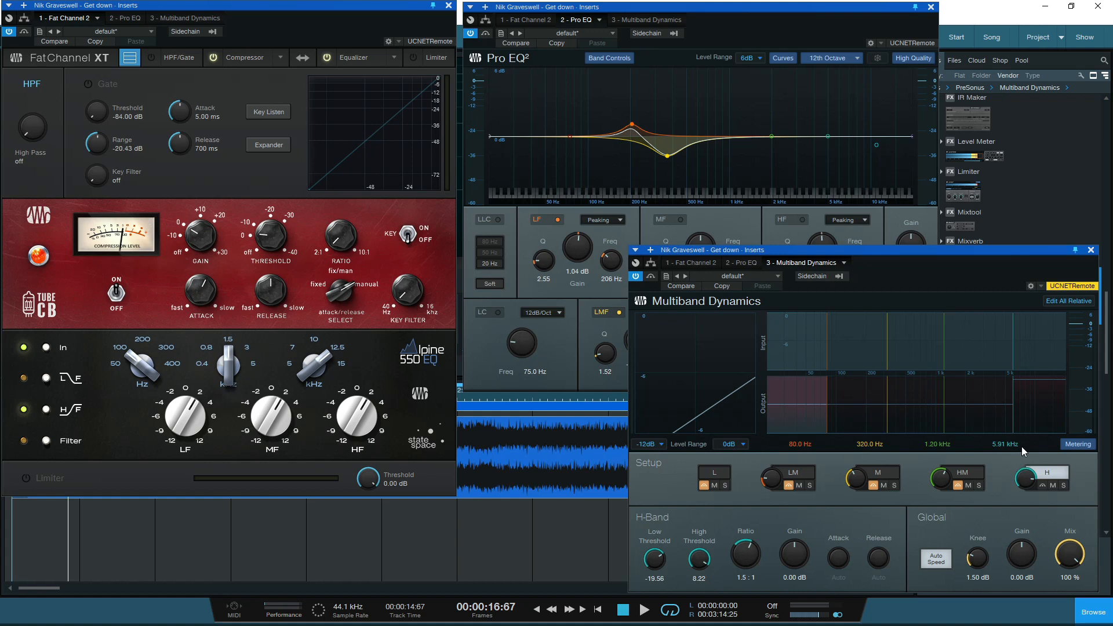
click(1092, 254)
click(931, 7)
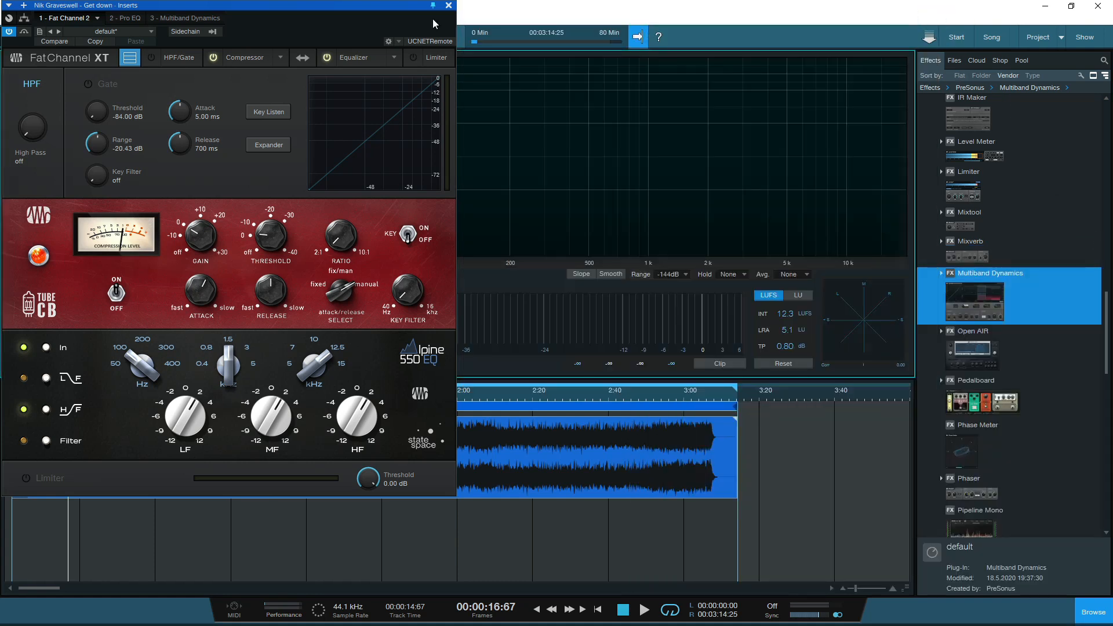
click(449, 6)
Step: Play the track while switching all of its inserts off and back on to compare the unprocessed and mastered sound
key(space)
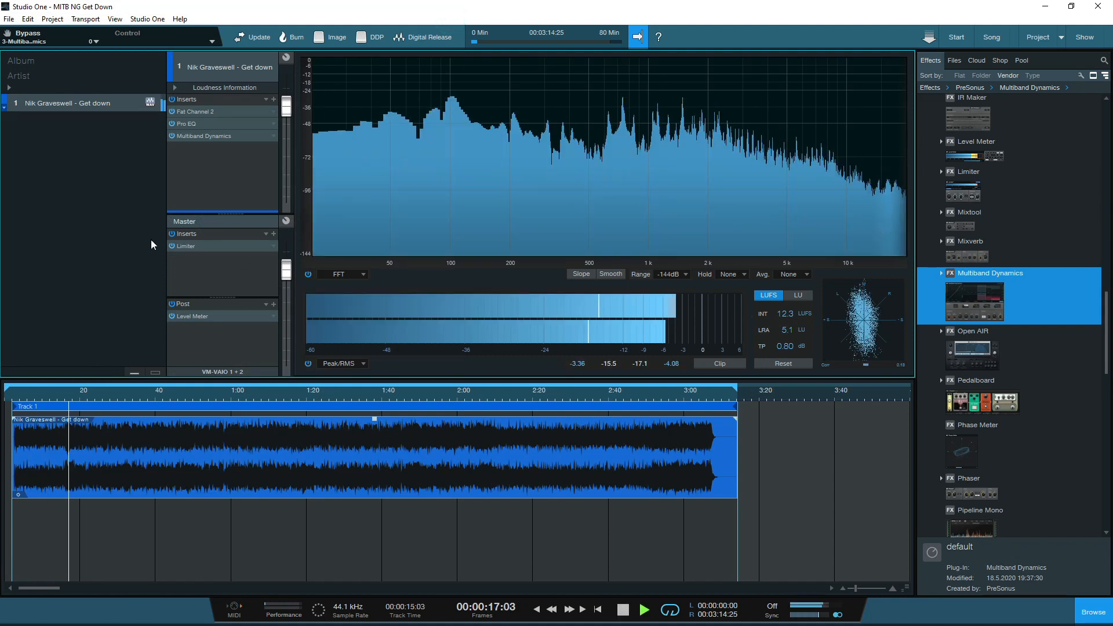
click(172, 100)
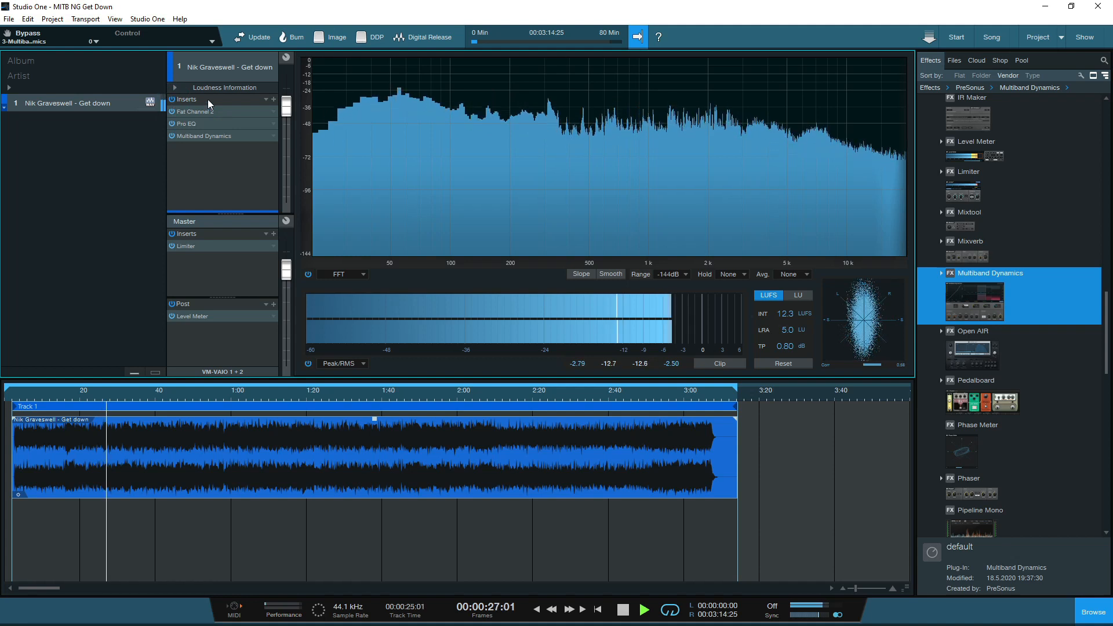
click(173, 100)
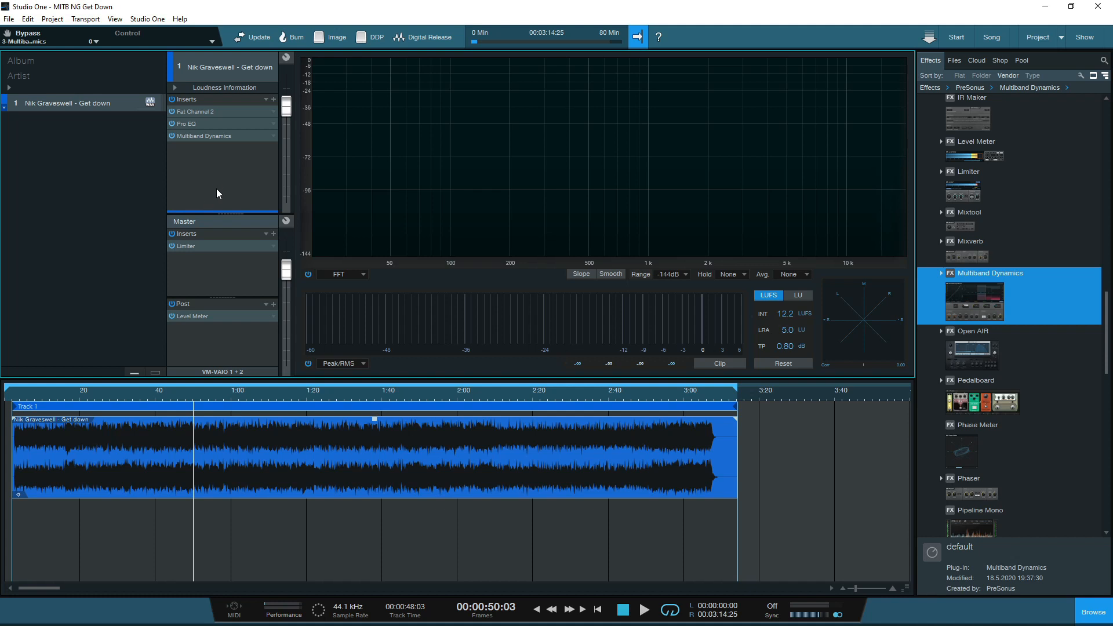
Step: Open the track's Fat Channel and review the settings of Fat Channel, Pro EQ and Multiband Dynamics in turn
click(218, 111)
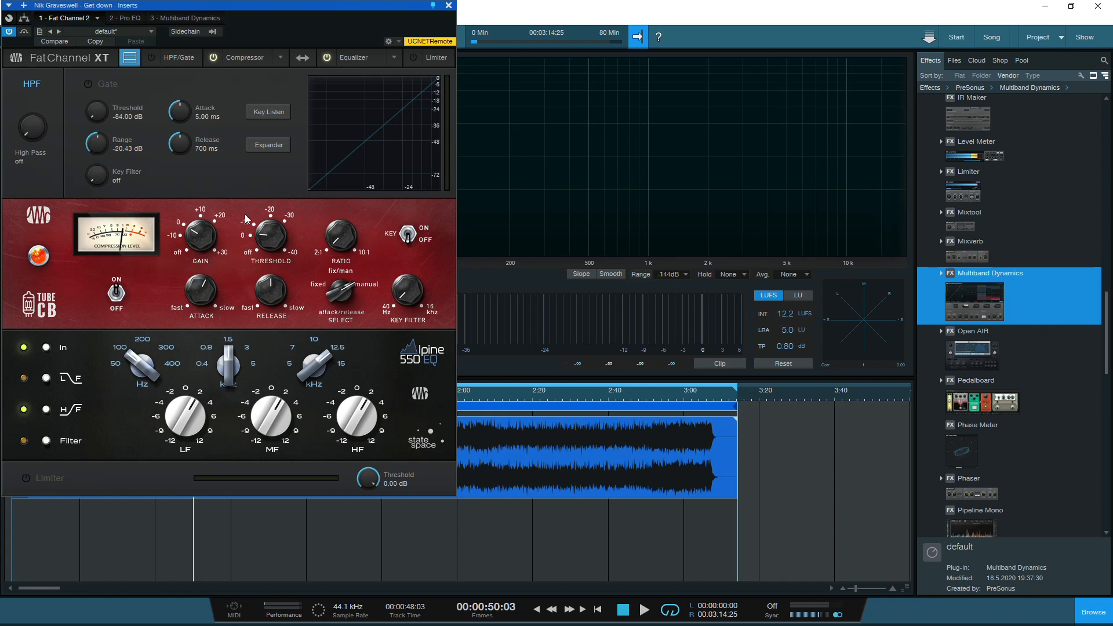
click(135, 18)
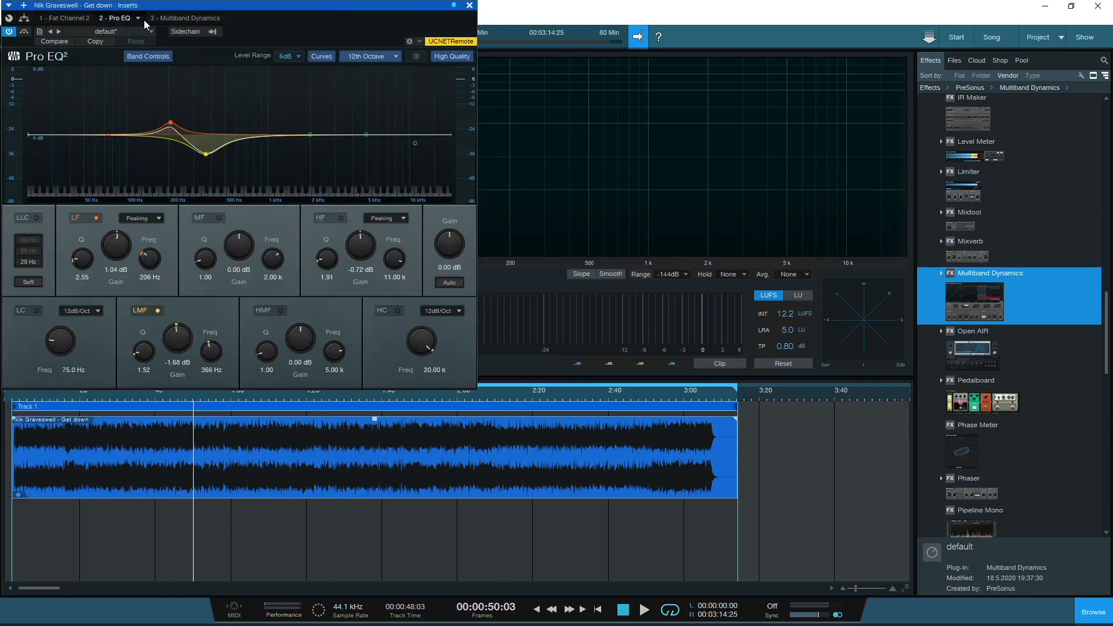
click(198, 19)
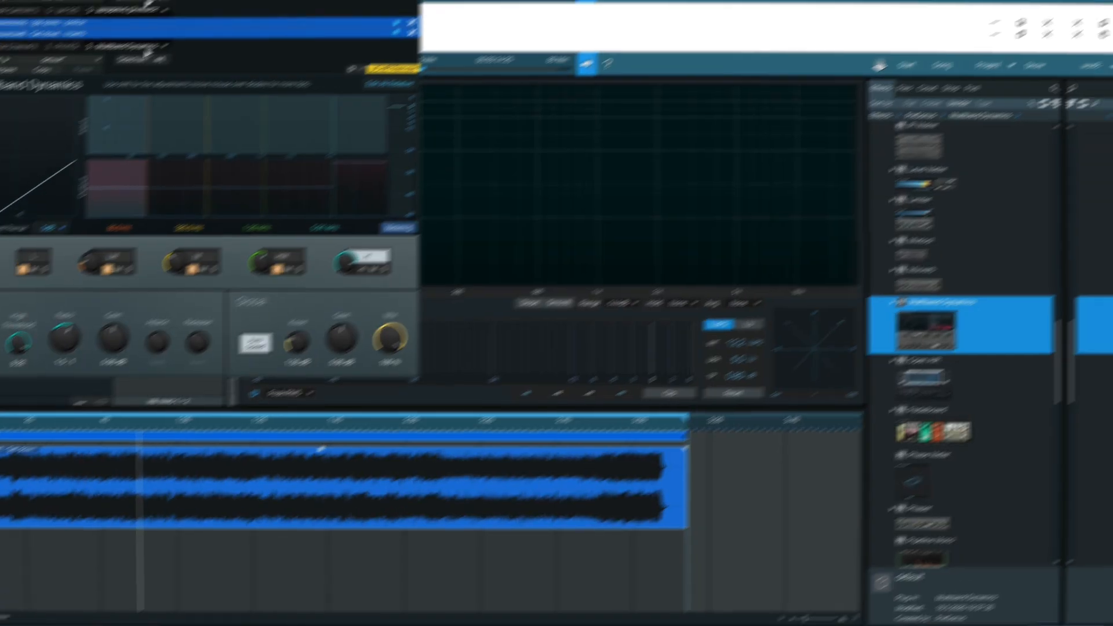